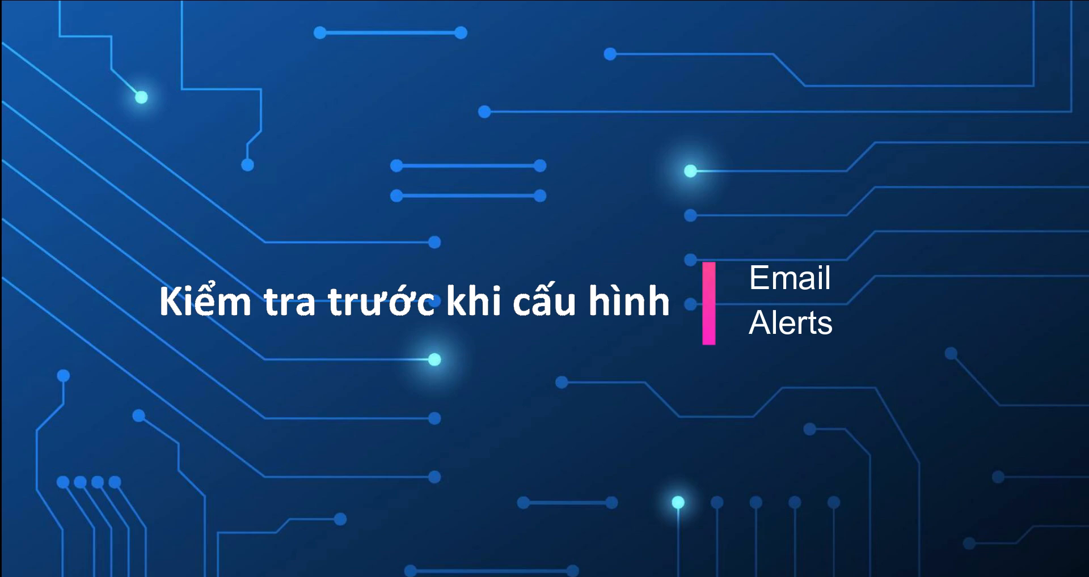
- Ping 8.8.8.8 from Command Prompt, confirm replies arrive, then close the console
key("super+r")
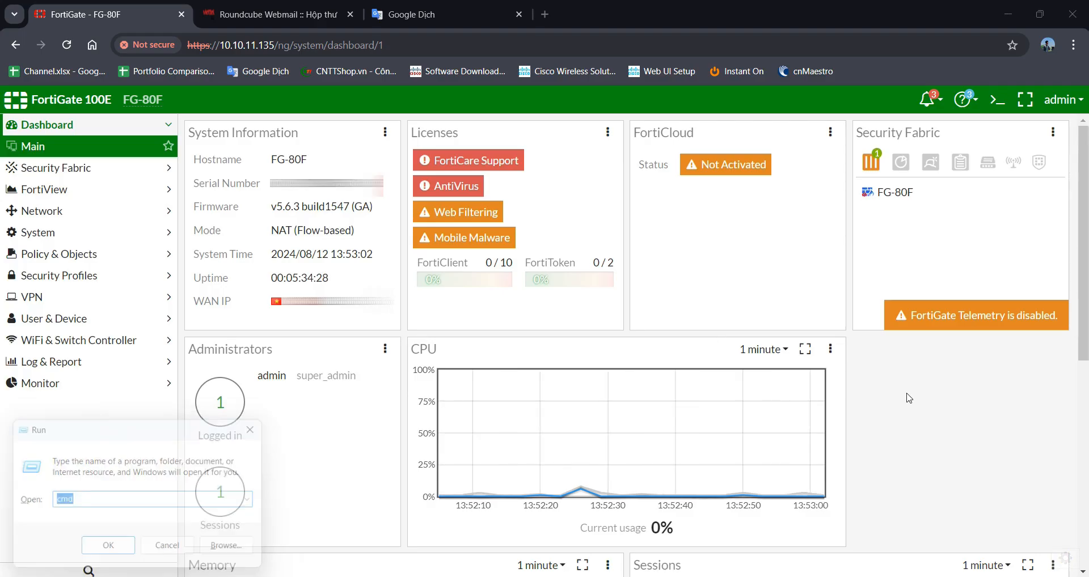
key("Return")
type("ping ")
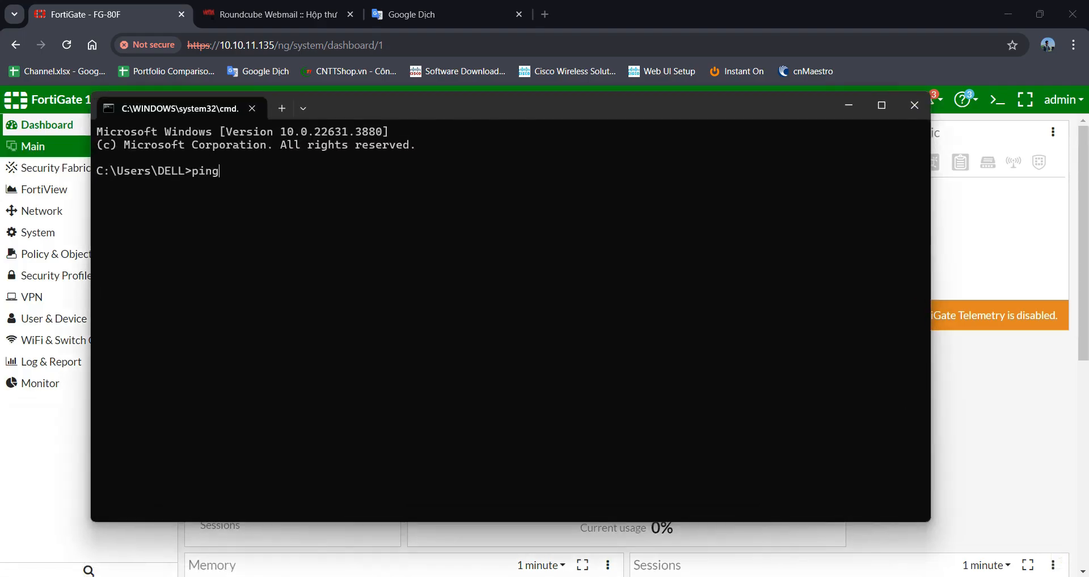
type("8.8.8.8")
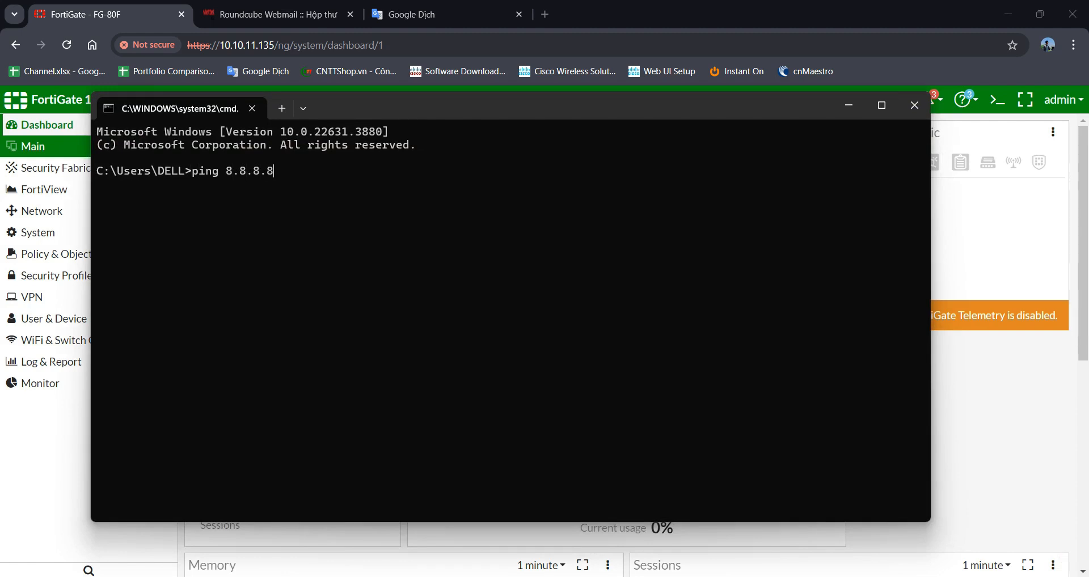
key("Return")
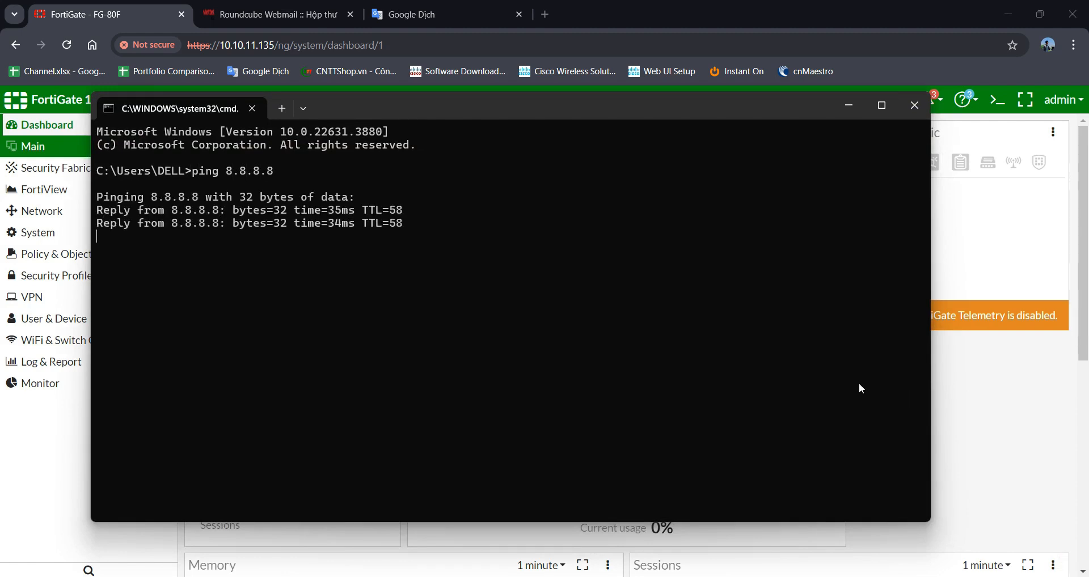
left_click(920, 110)
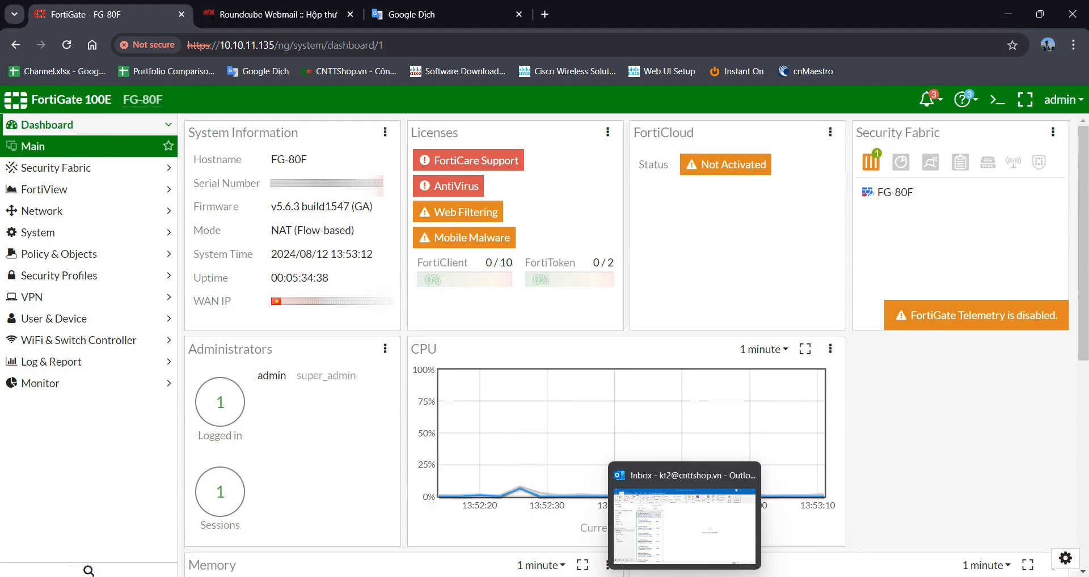
- Read Outlook's outgoing server settings: hl-mail05.viettelidc.com.vn, port 465, SSL/TLS, authentication required
left_click(685, 576)
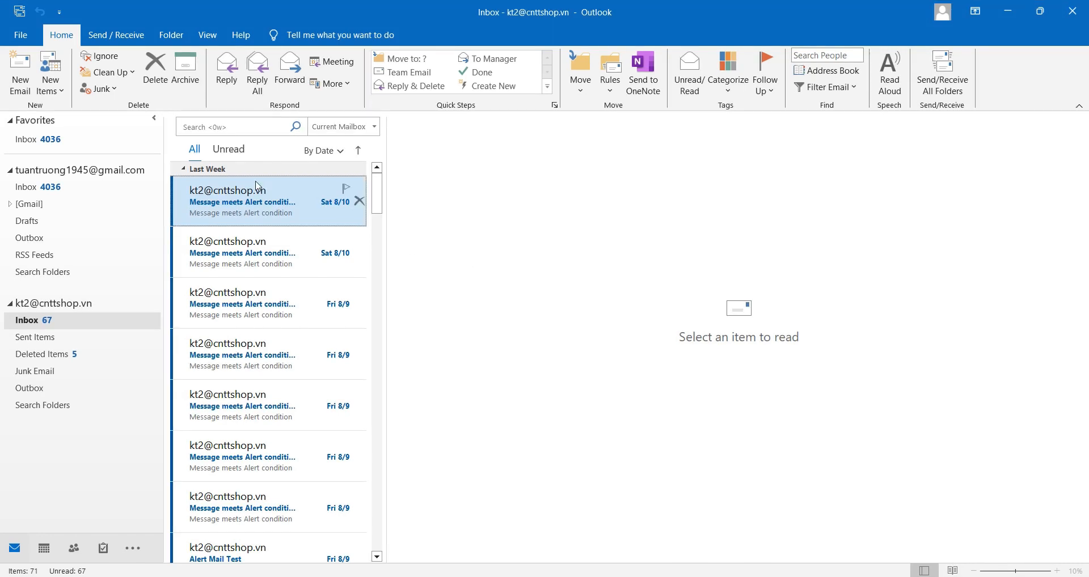
left_click(20, 35)
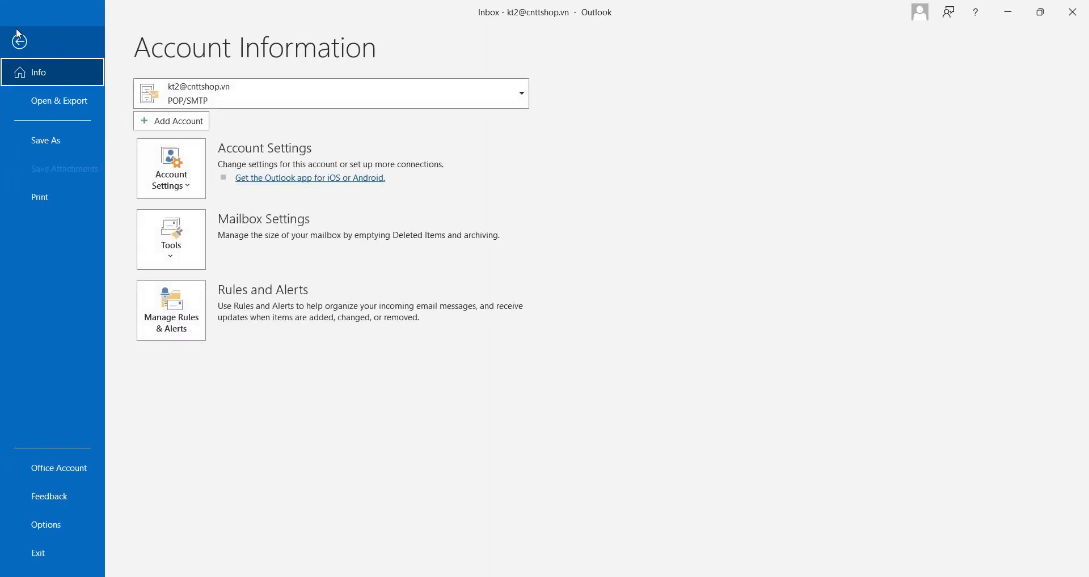
left_click(162, 176)
left_click(212, 343)
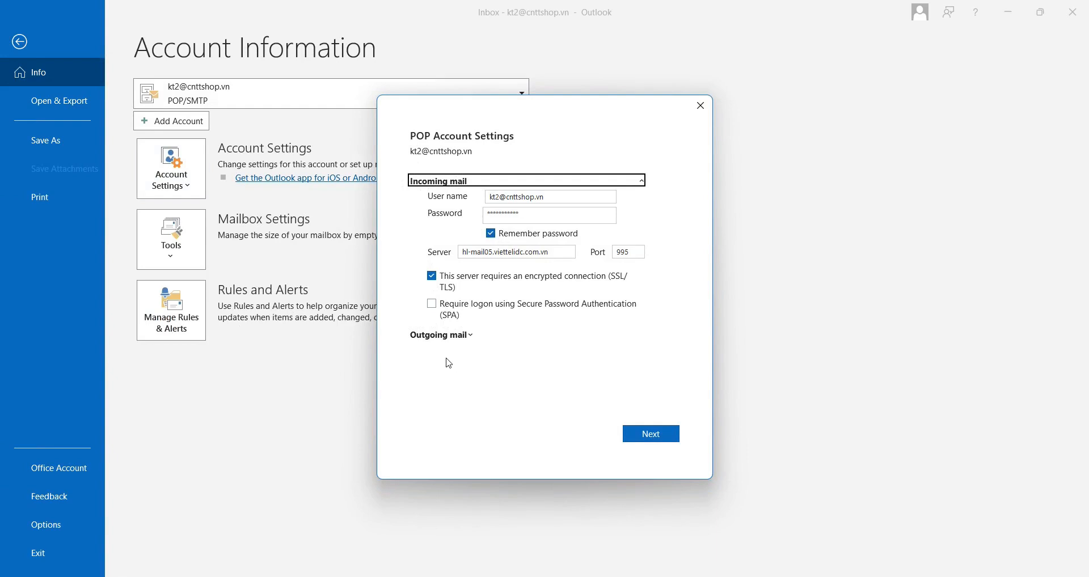
left_click(451, 337)
key("ctrl+c")
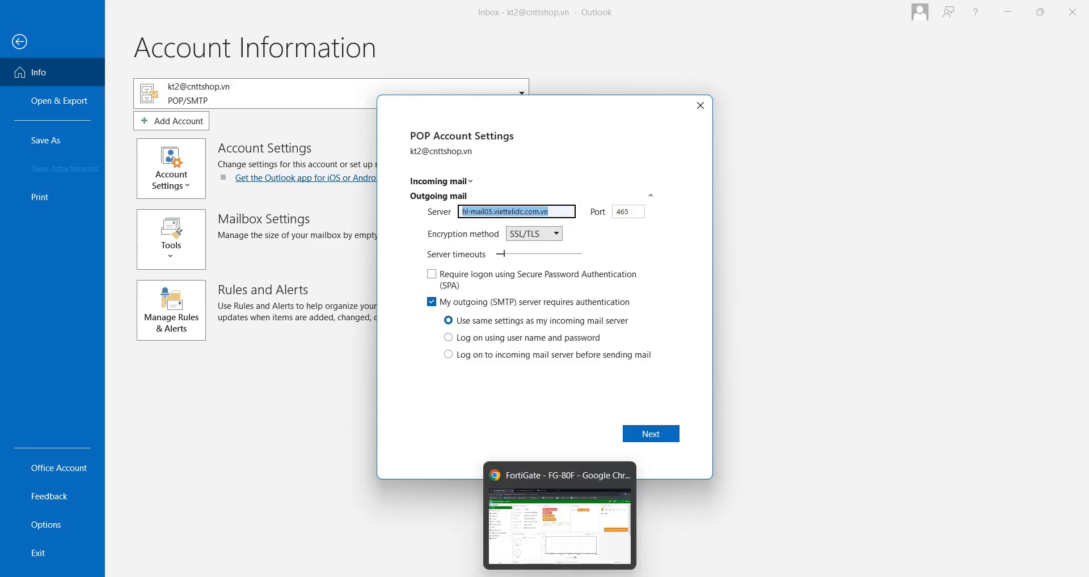
left_click(559, 574)
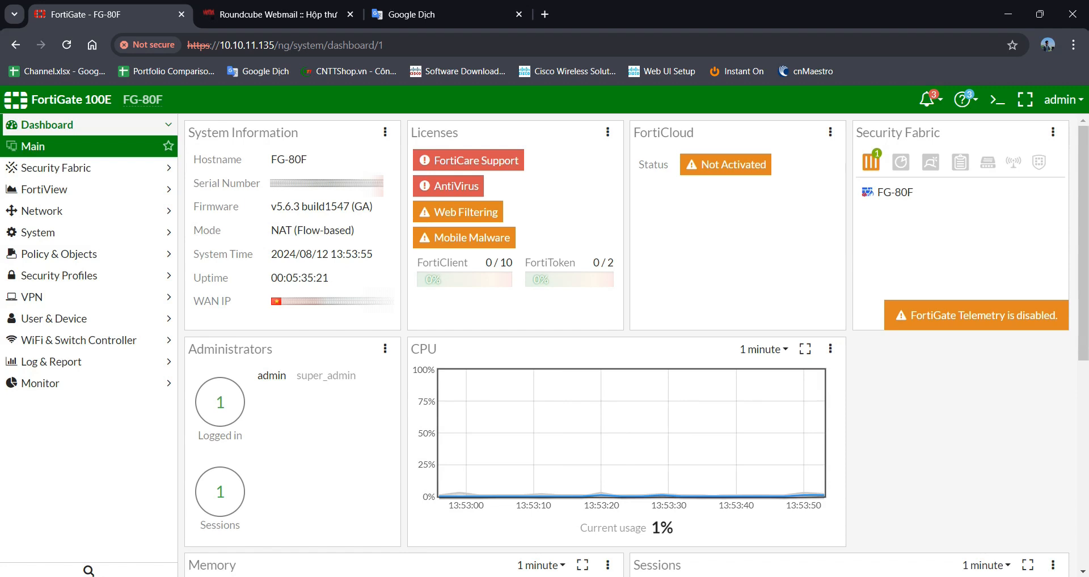
- Enable Use Custom Email Server under System > Advanced and paste hl-mail05.viettelidc.com.vn as SMTP server
left_click(89, 230)
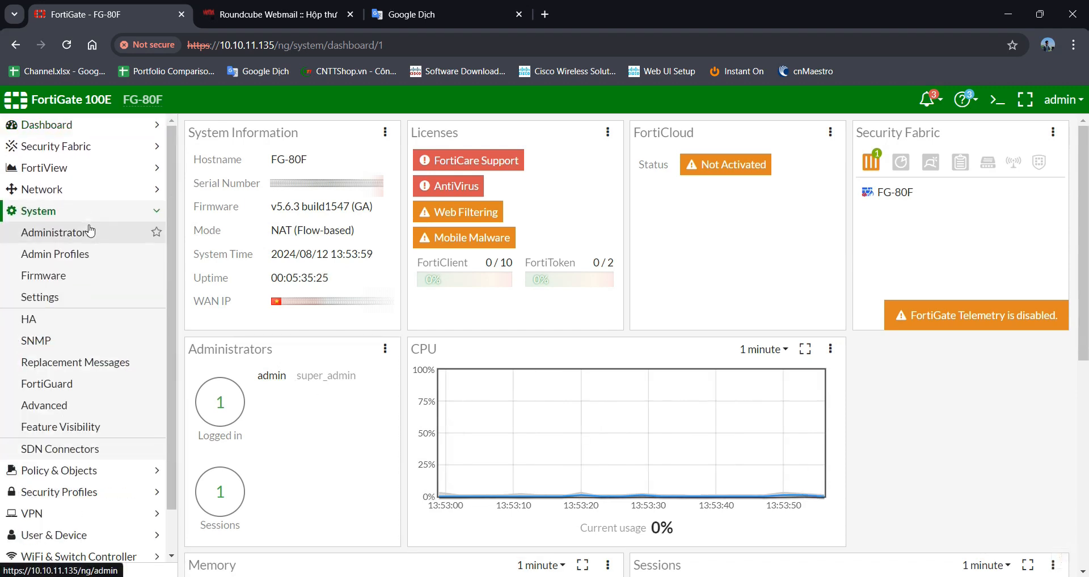
left_click(63, 402)
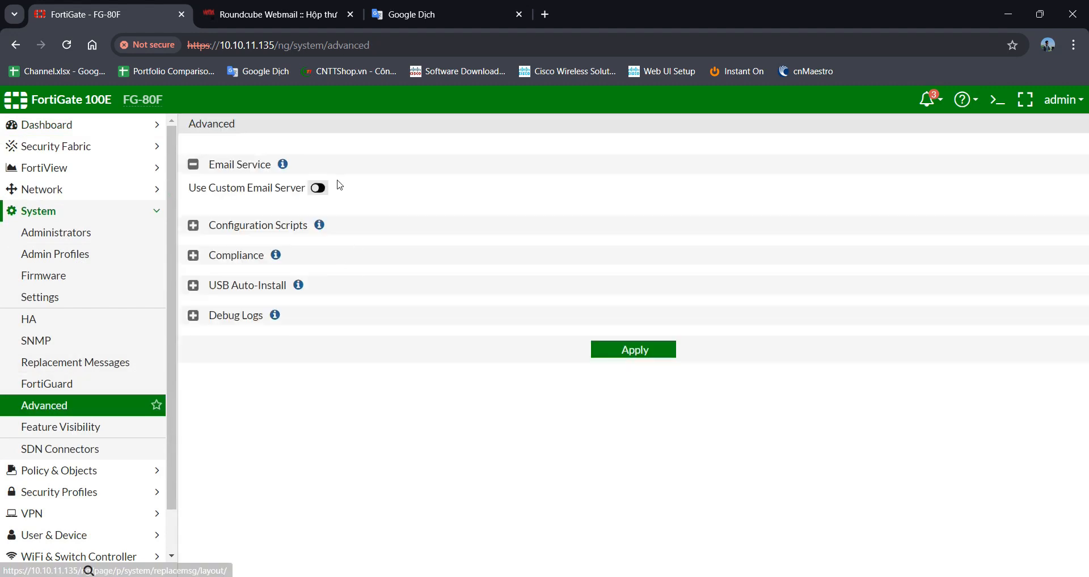
left_click(318, 188)
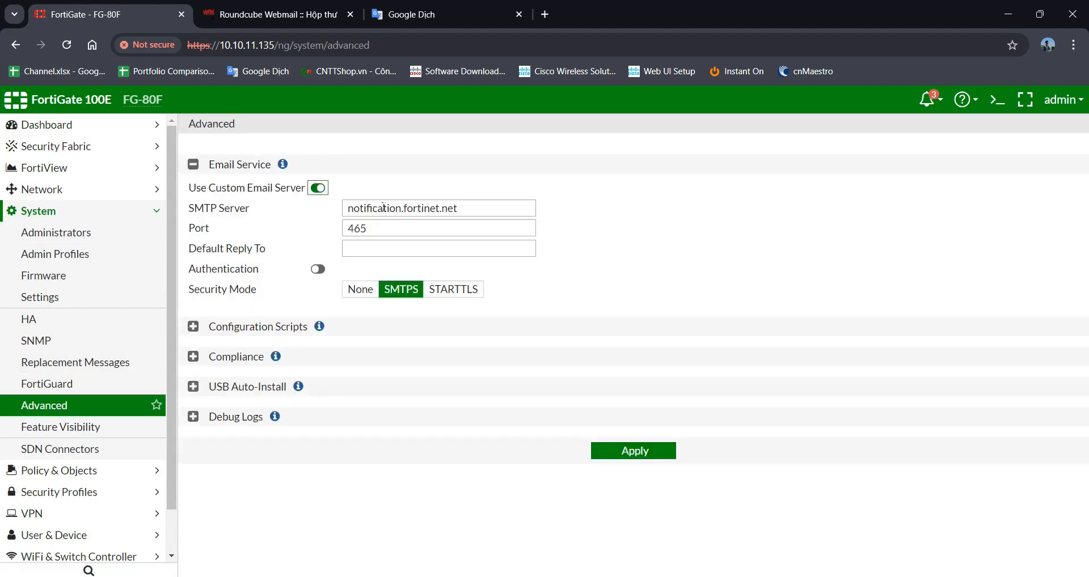
left_click_drag(466, 209, 348, 214)
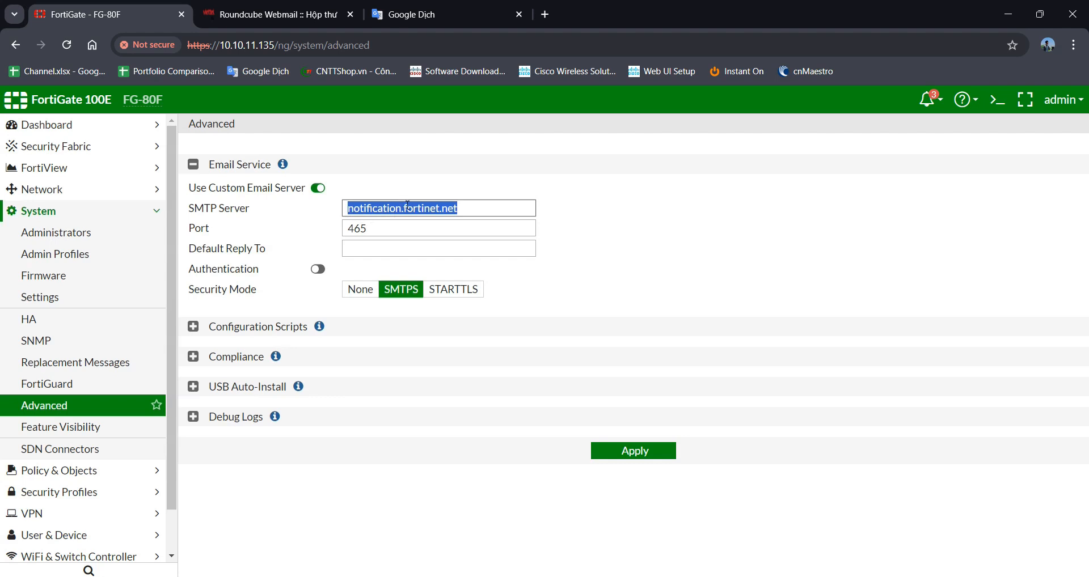
key("ctrl+v")
- Keep the SMTP port at 465 and turn on authentication
left_click(396, 231)
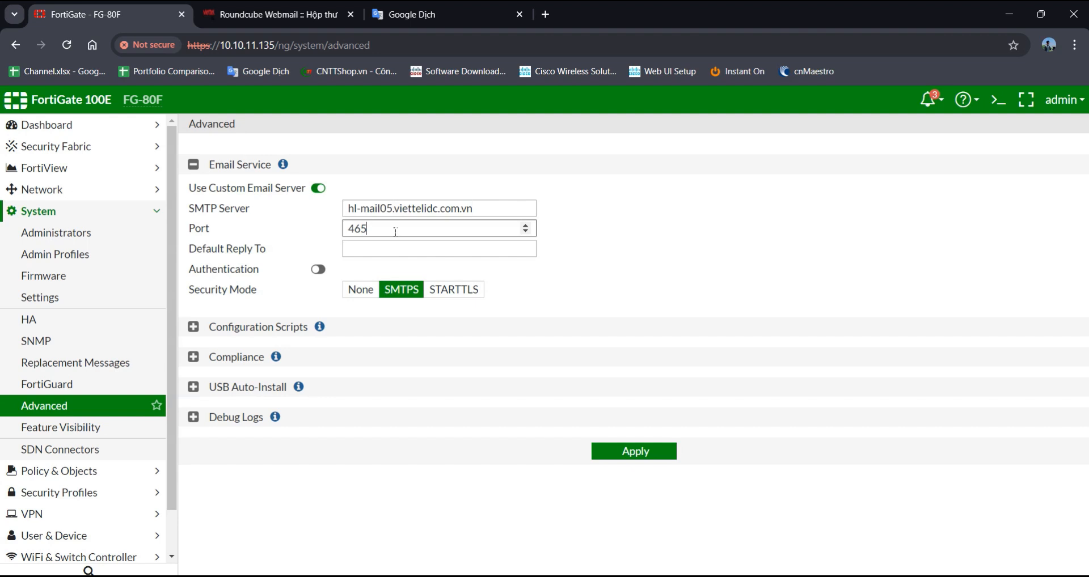
double_click(352, 230)
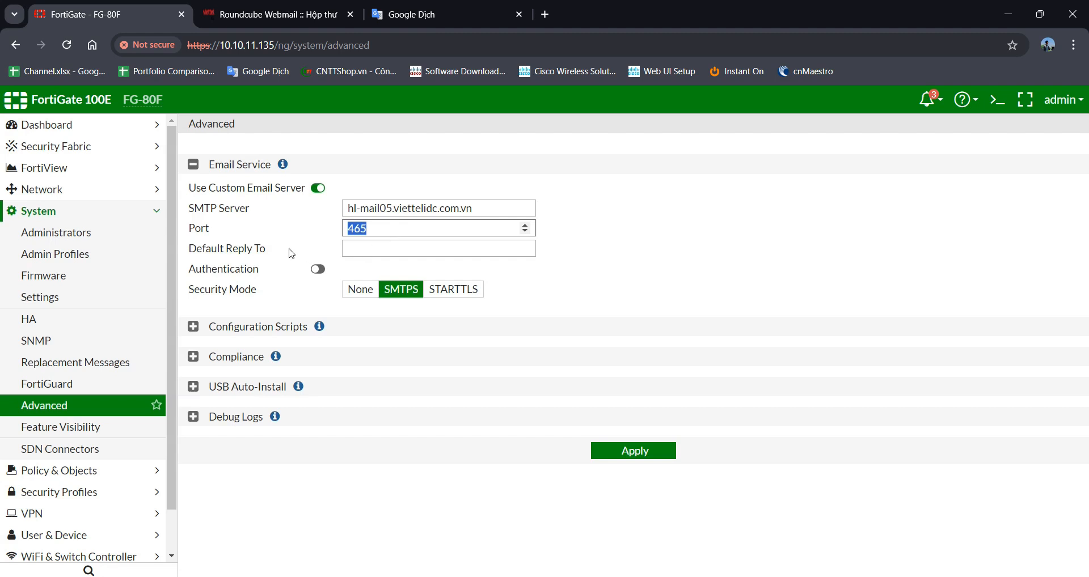
left_click_drag(285, 251, 197, 258)
left_click(358, 254)
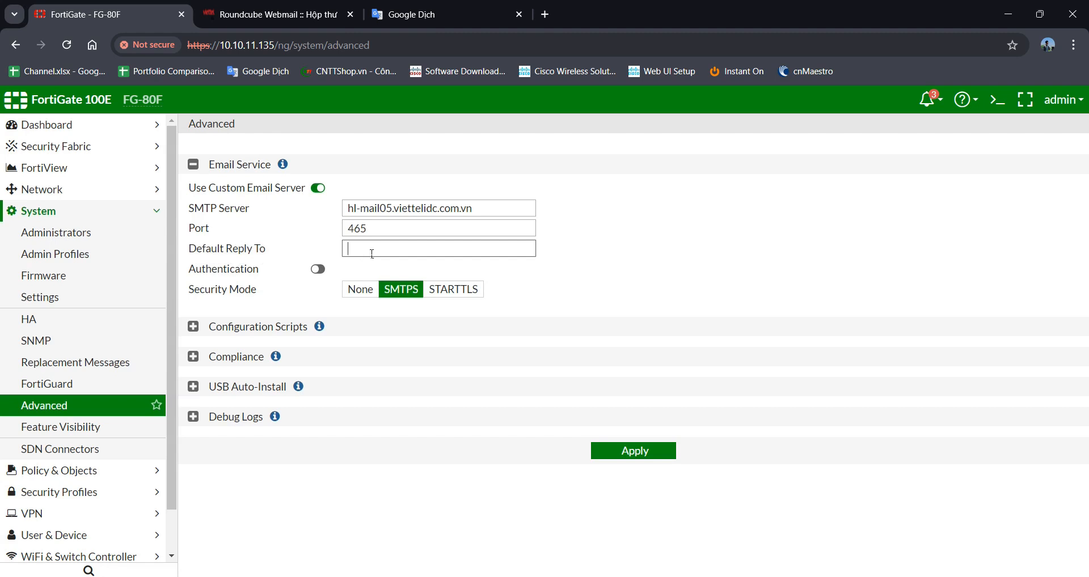
left_click(326, 271)
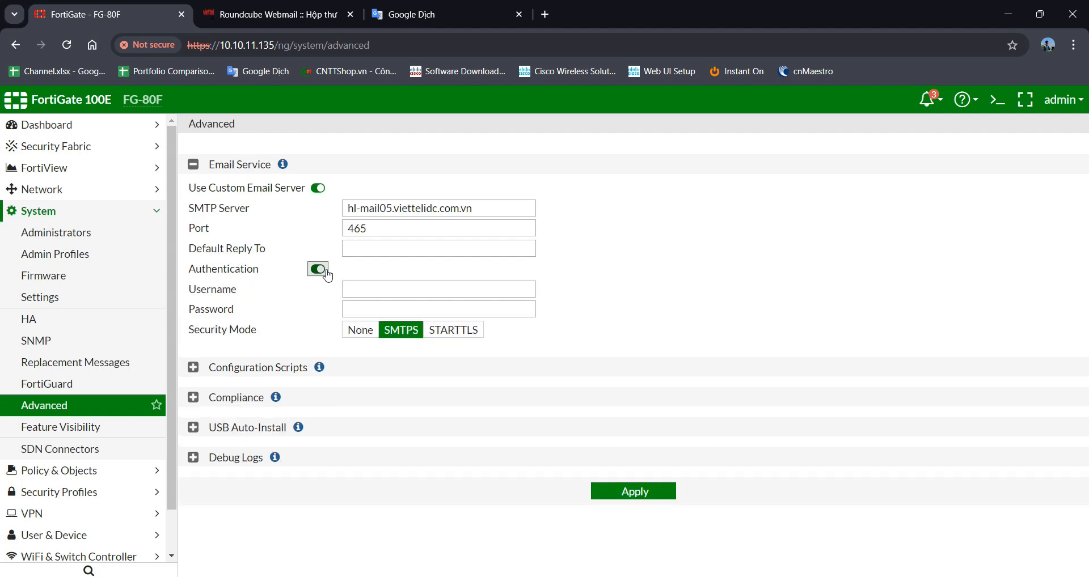
- Copy the incoming mail user name from Outlook's POP account settings
left_click(377, 293)
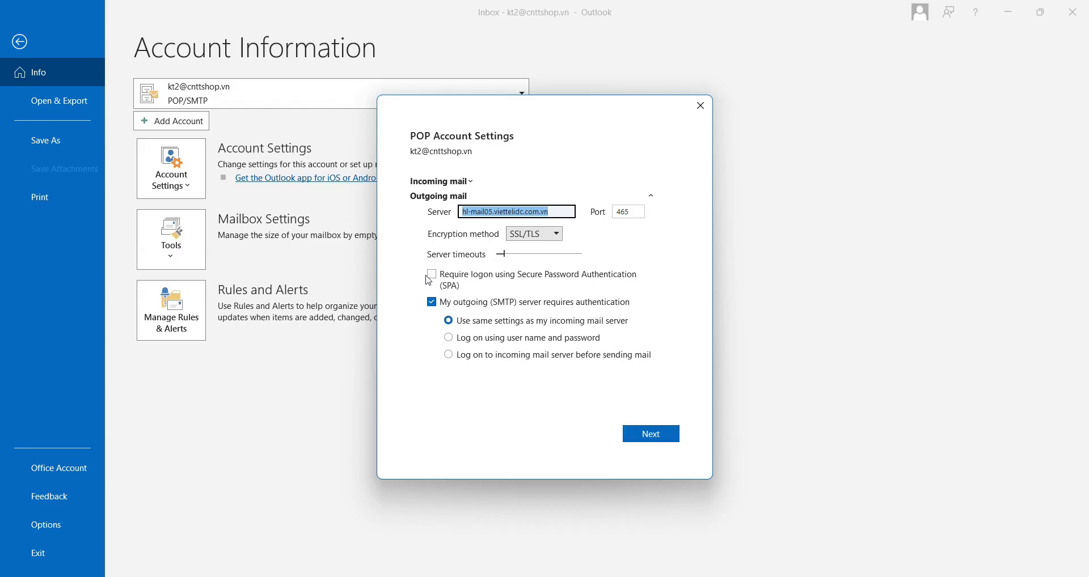
left_click(445, 184)
key("ctrl+c")
left_click_drag(545, 199, 489, 205)
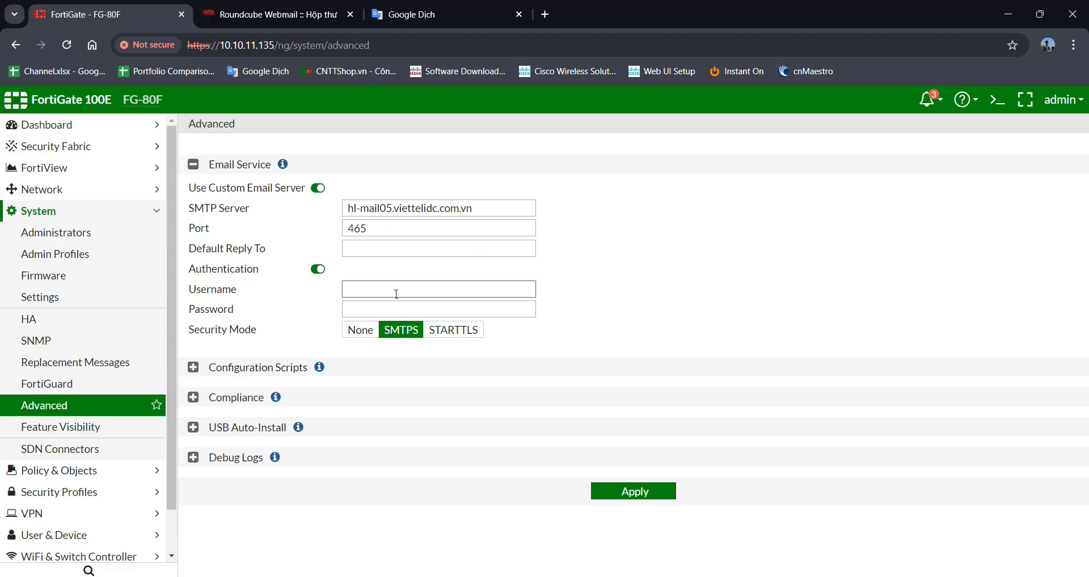
- Paste the mailbox user name, enter the account password, apply, and expand Log & Report
key("ctrl+v")
left_click(398, 312)
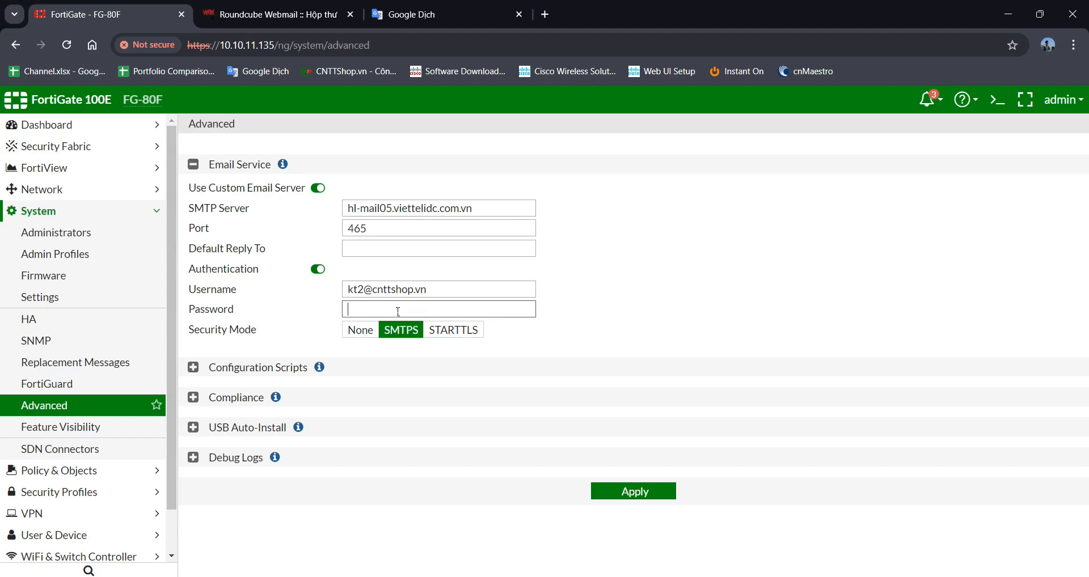
type("•••••••••••")
left_click(630, 493)
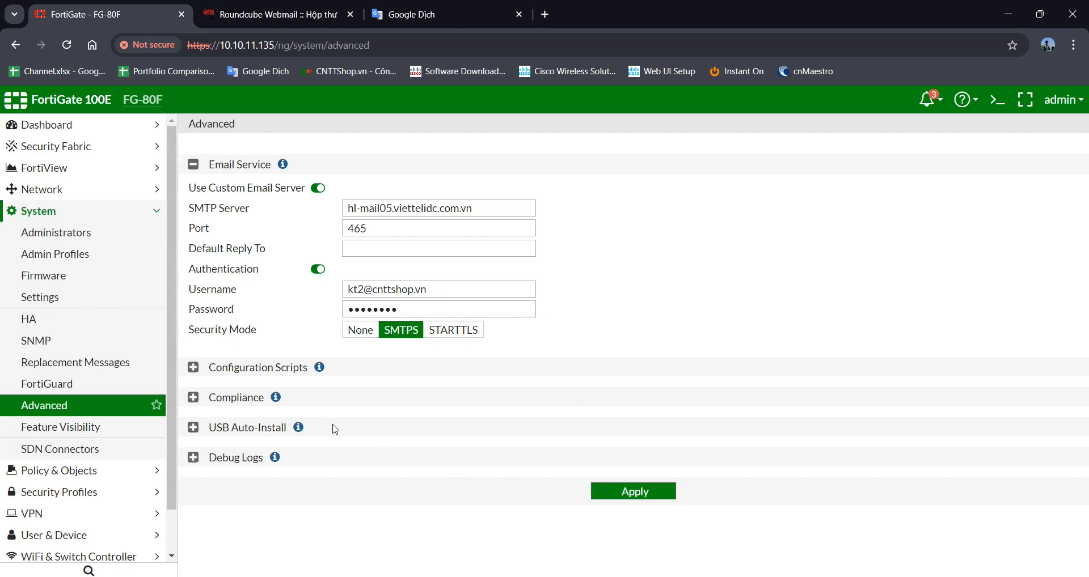
scroll(96, 437, "down", 1)
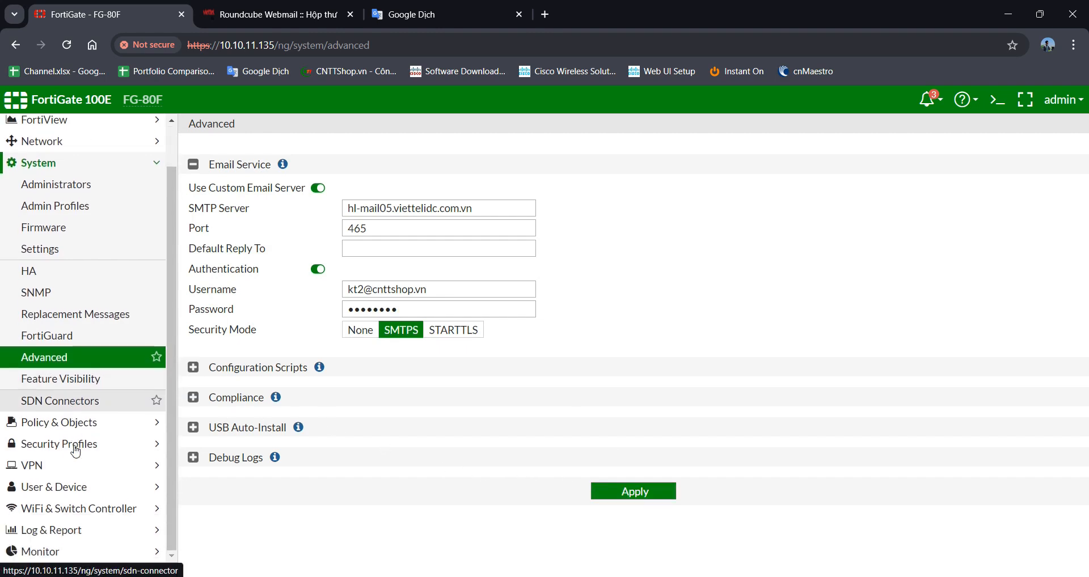
left_click(69, 530)
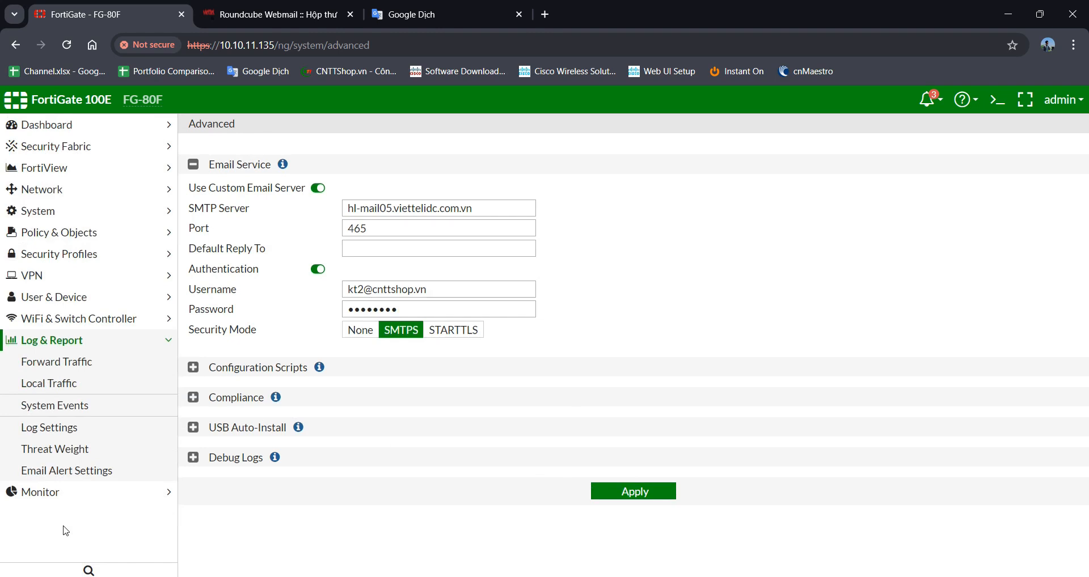
- In Log Settings, try customizing event types, revert Event Logging to All, and apply
left_click(71, 431)
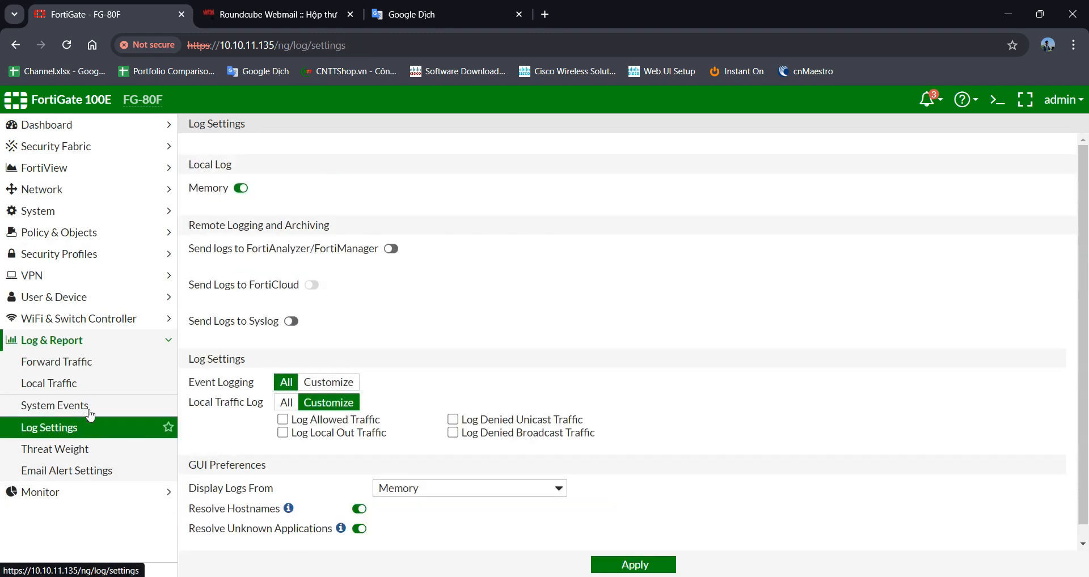
left_click_drag(254, 384, 193, 395)
left_click(217, 396)
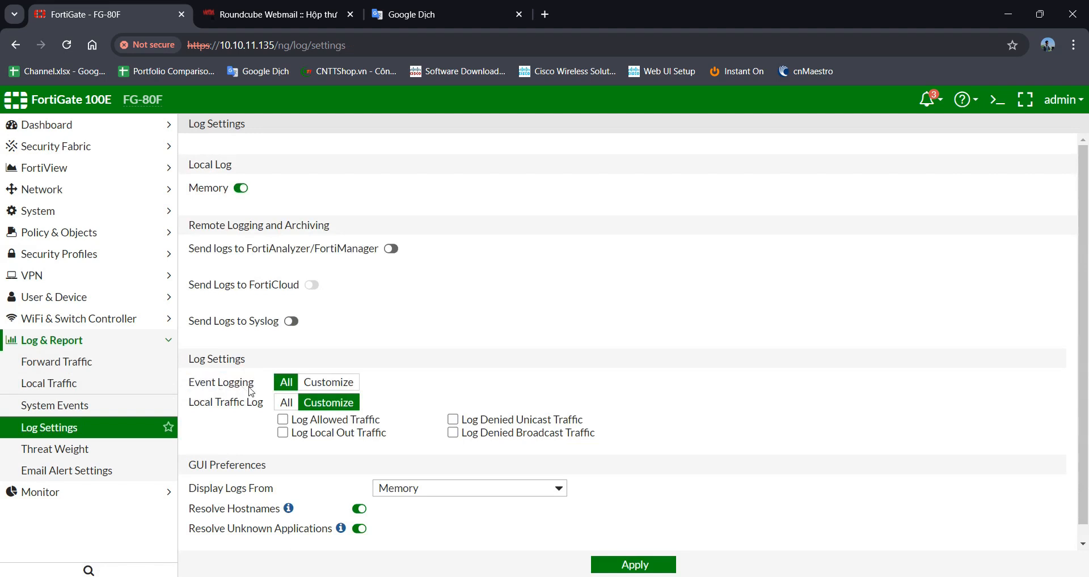
left_click(328, 384)
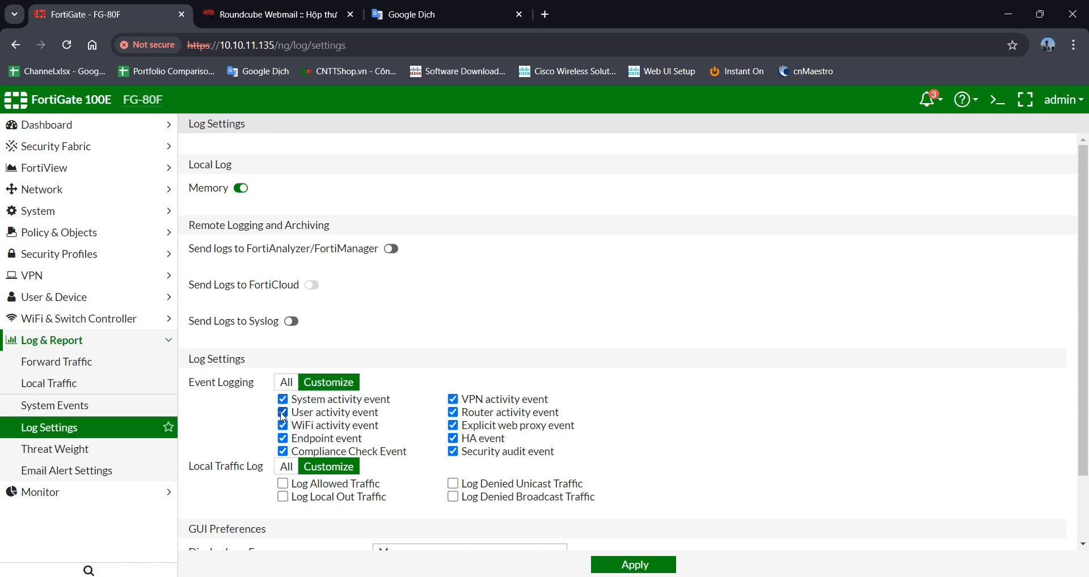
left_click(452, 399)
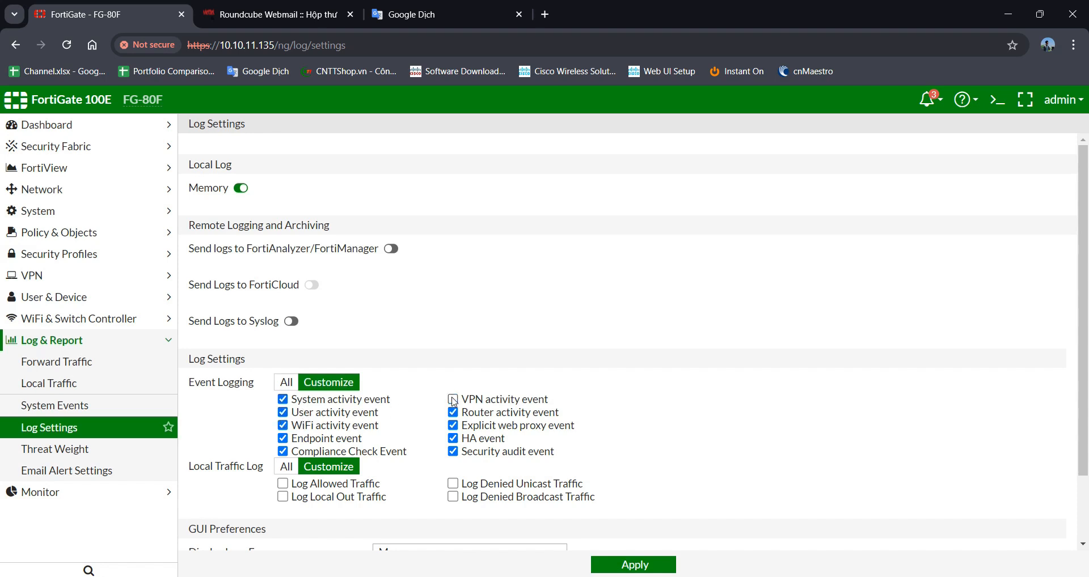
left_click(453, 438)
left_click(458, 441)
left_click(291, 385)
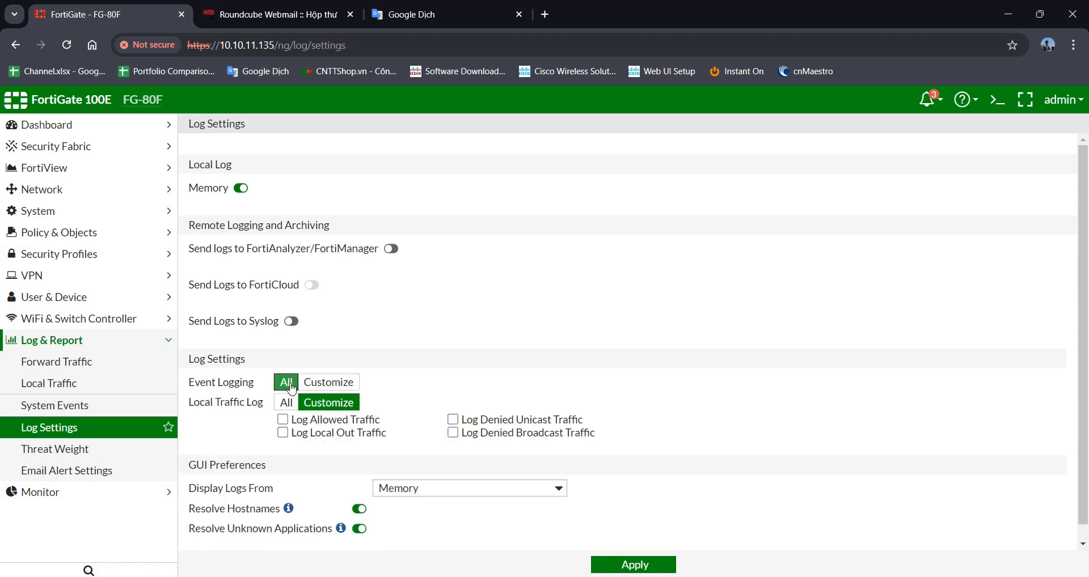
scroll(482, 481, "down", 1)
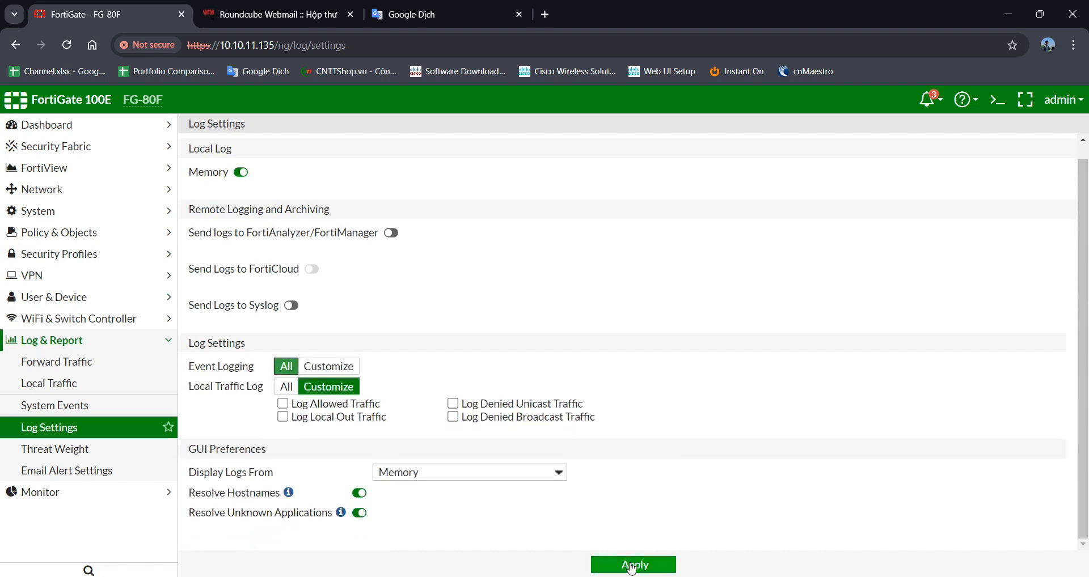
left_click(632, 566)
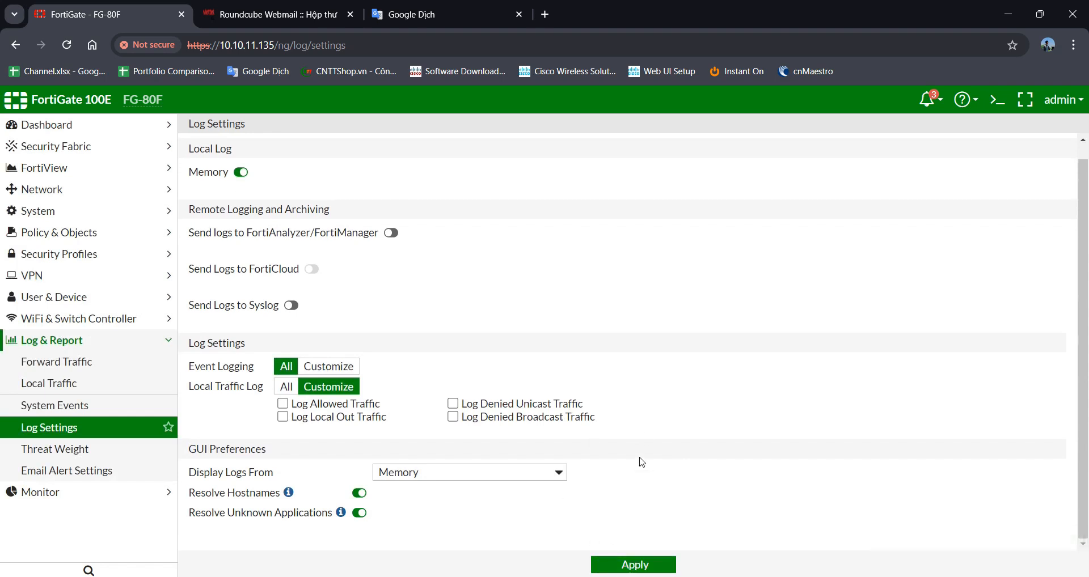
- Enable Email Alert Settings and paste the mailbox address into both From and To
left_click(64, 480)
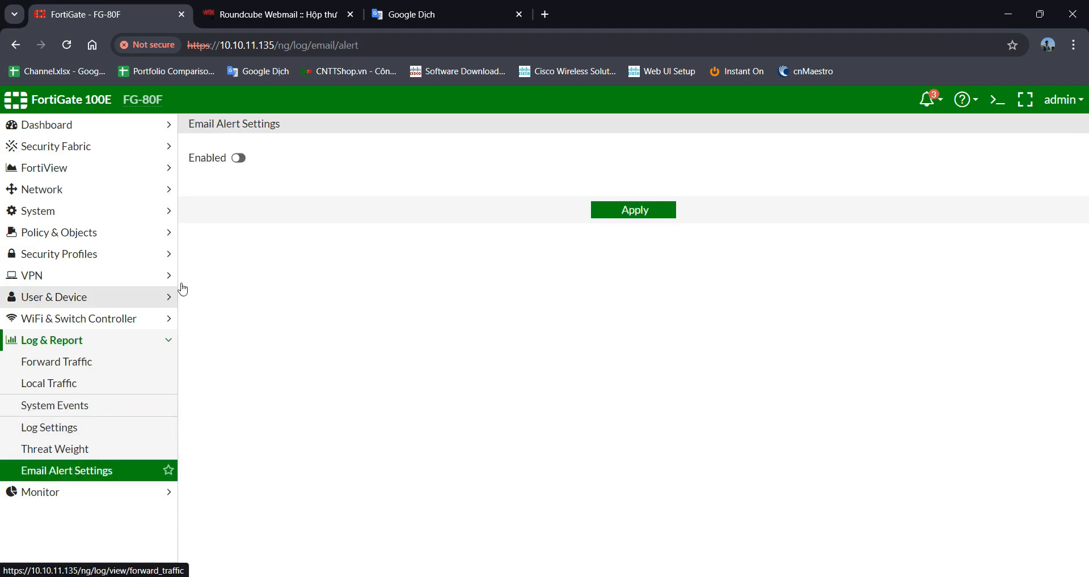
left_click(239, 158)
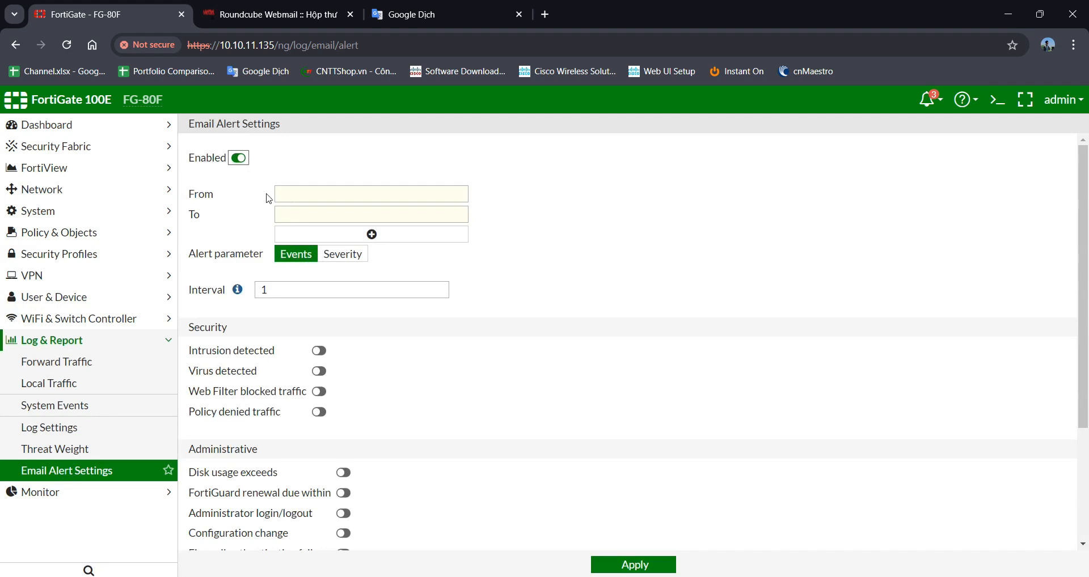
left_click(295, 195)
key("ctrl+v")
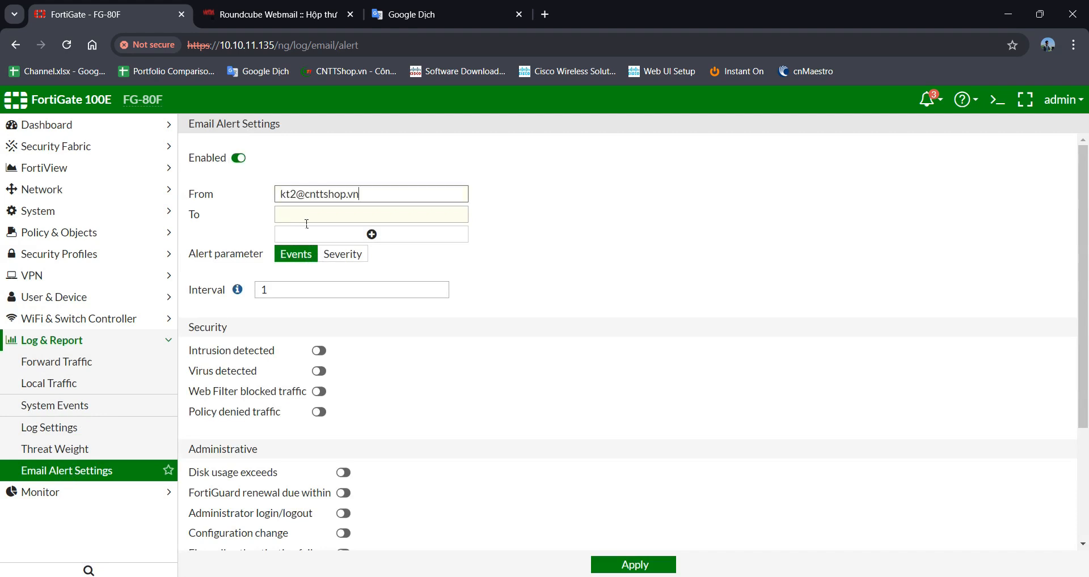
left_click(319, 221)
key("ctrl+v")
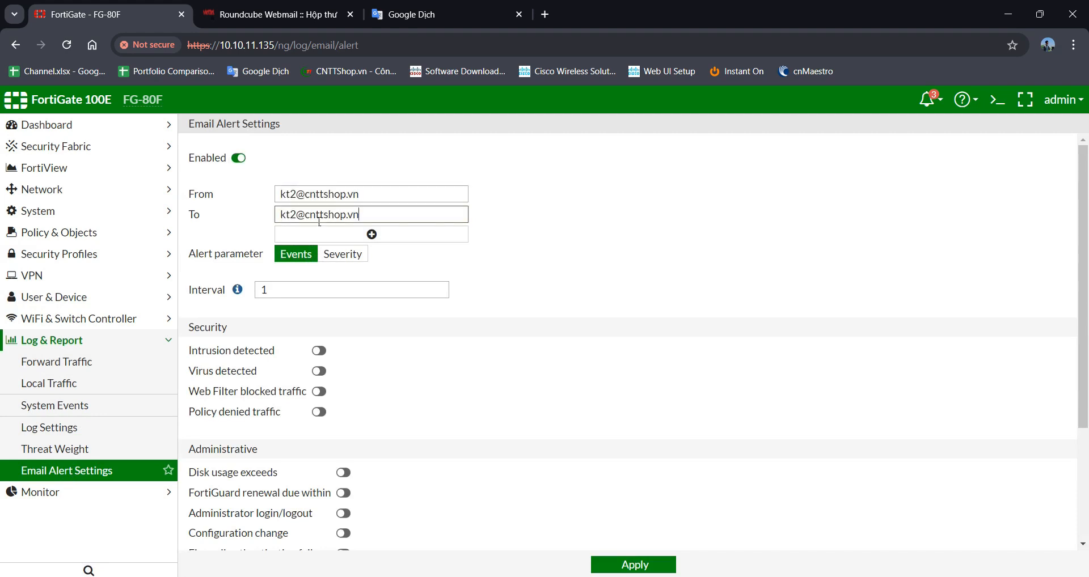
- Add then remove an extra To row, preview Severity levels, and keep Events as the alert basis
left_click(371, 234)
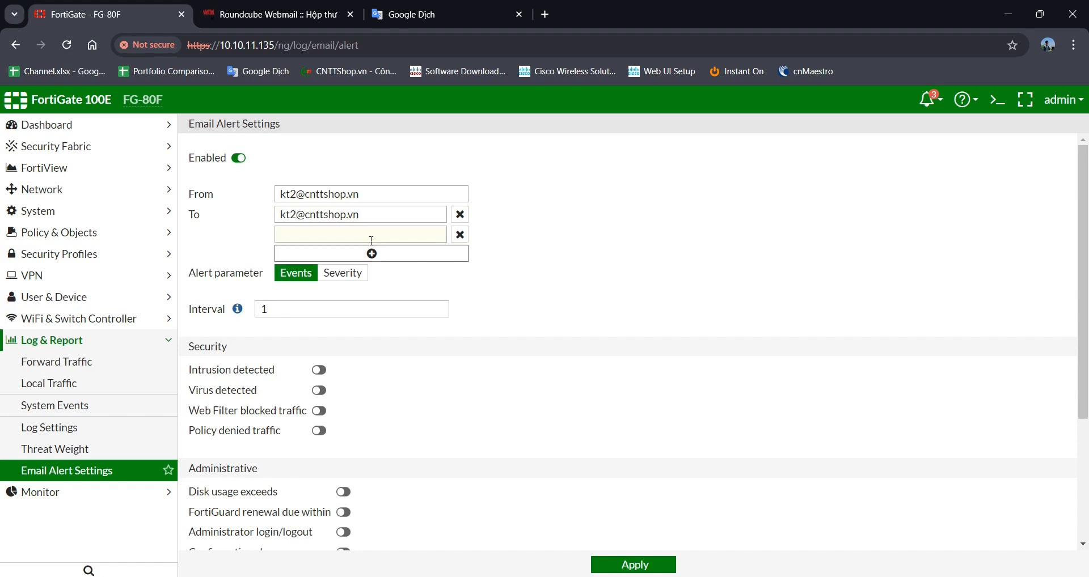
left_click(459, 234)
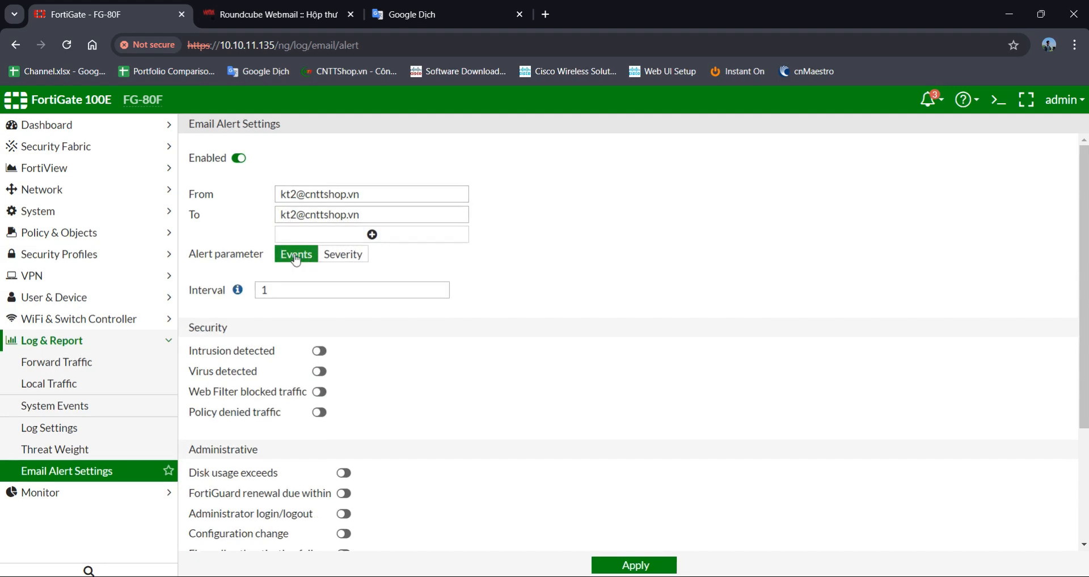
left_click(343, 255)
left_click(366, 294)
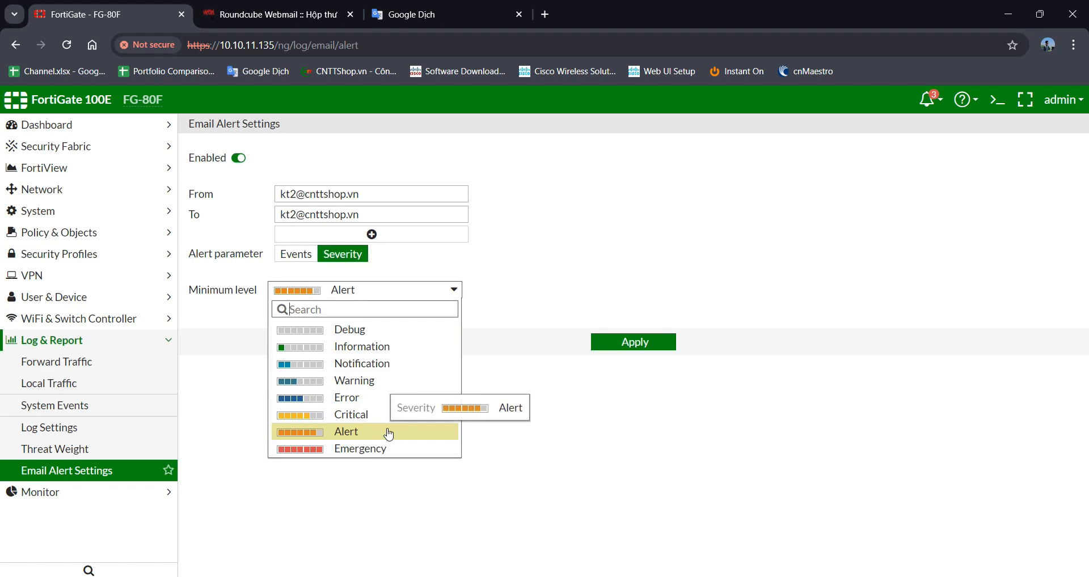
left_click(305, 256)
left_click(306, 258)
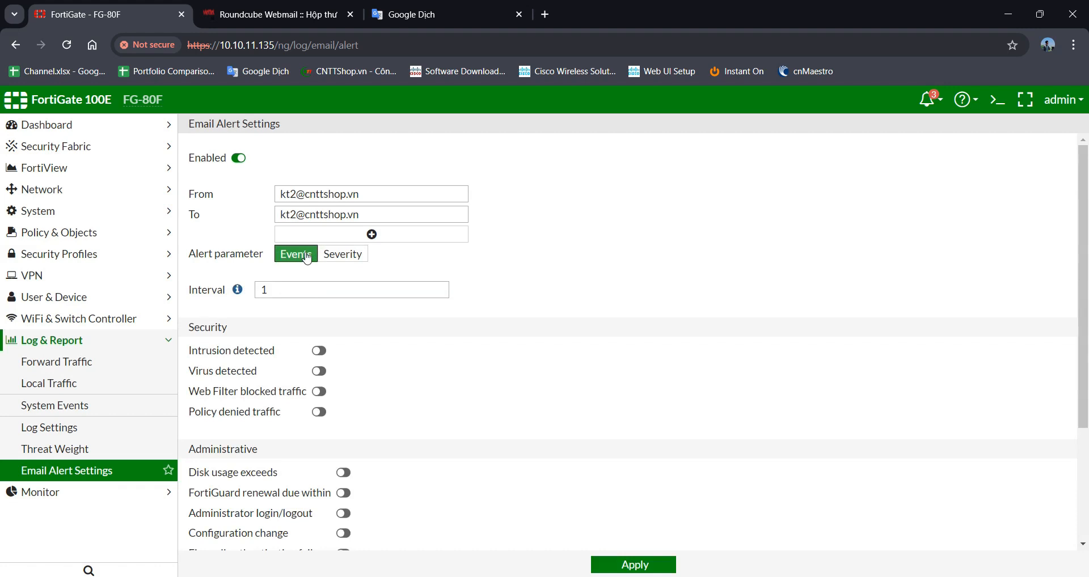
- Set the email alert interval to 1 minute
mouse_move(237, 296)
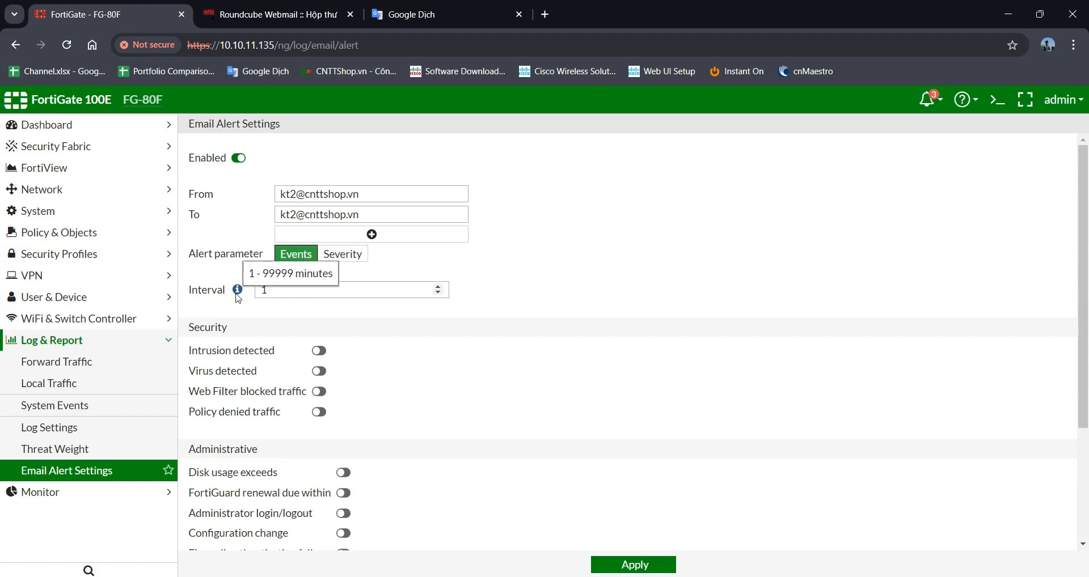
left_click_drag(230, 295, 197, 297)
left_click(289, 296)
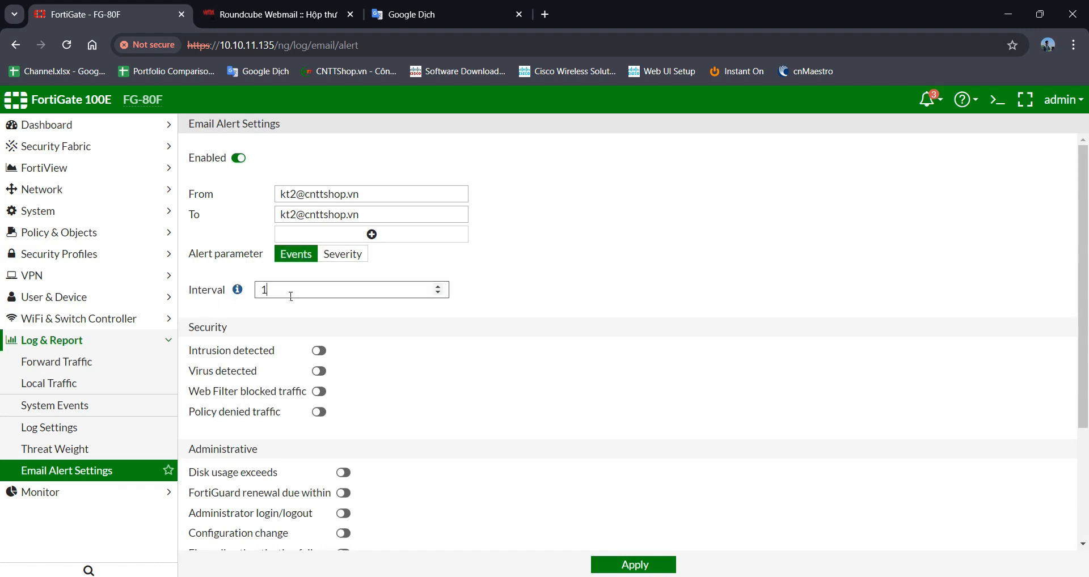
double_click(269, 298)
type("1")
left_click(329, 304)
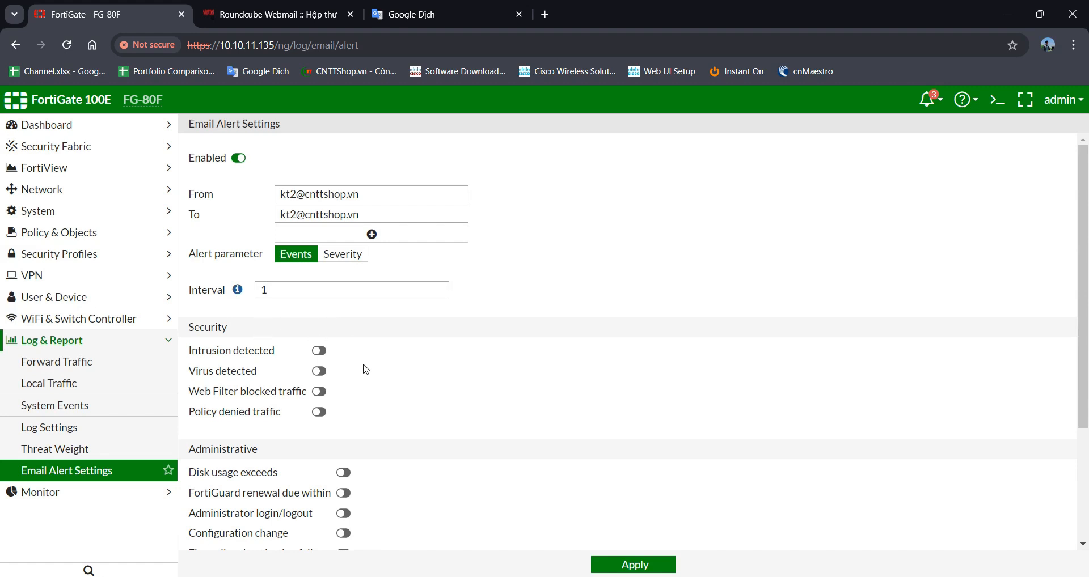
- Enable Intrusion detected, Virus detected, Web Filter blocked traffic and Policy denied traffic alerts
left_click(321, 351)
left_click(321, 372)
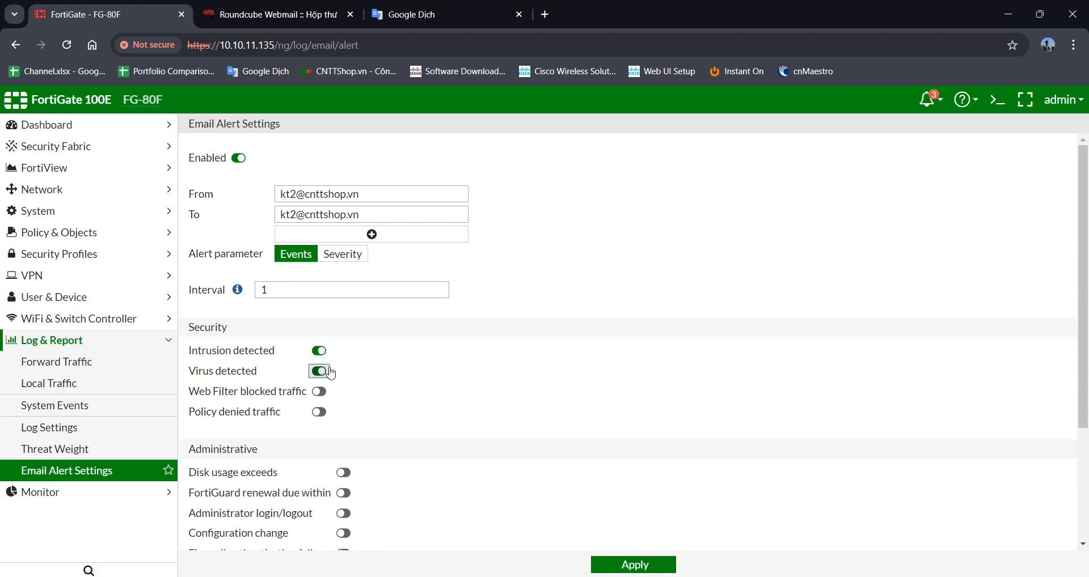
left_click(319, 391)
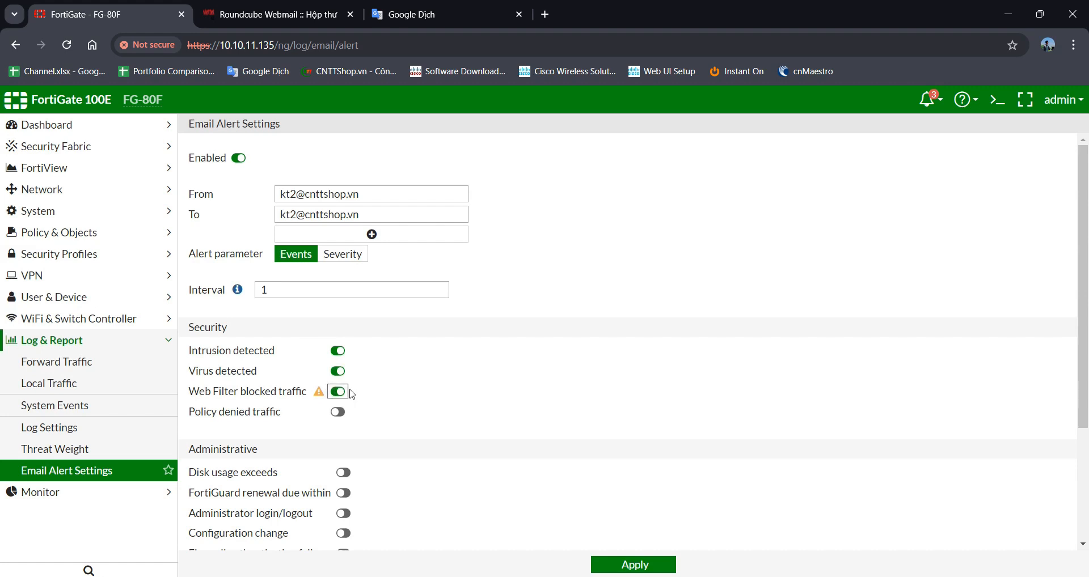
left_click(339, 413)
- Enable the Disk usage exceeds alert with an 80% threshold
scroll(378, 435, "down", 2)
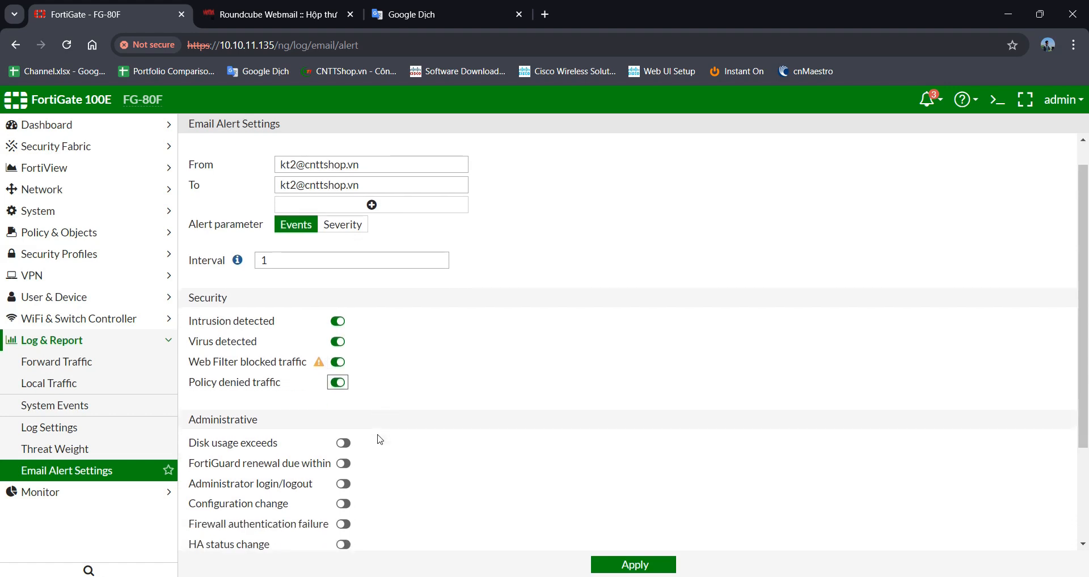
left_click(344, 331)
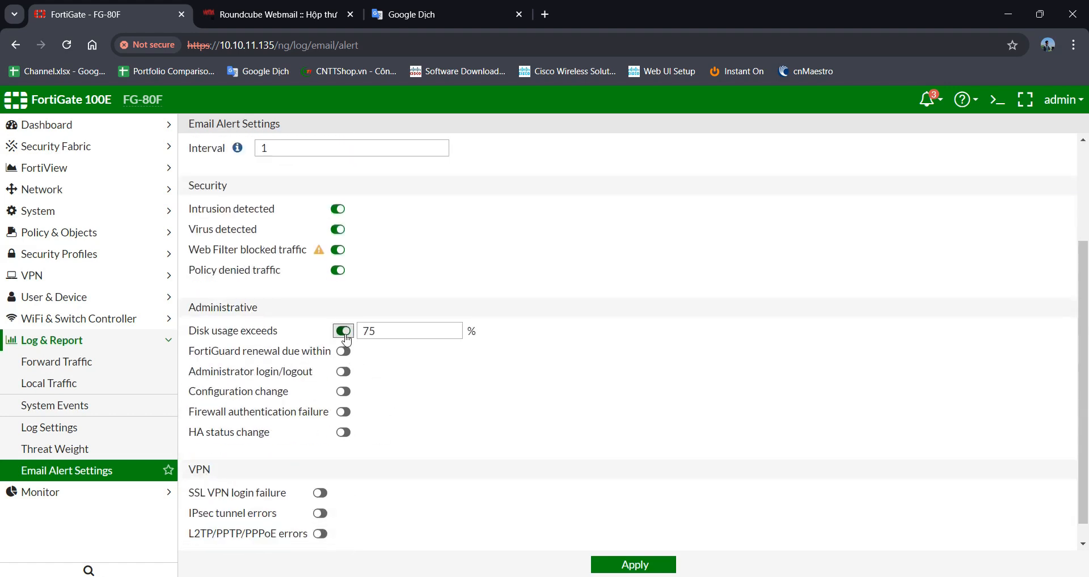
double_click(400, 343)
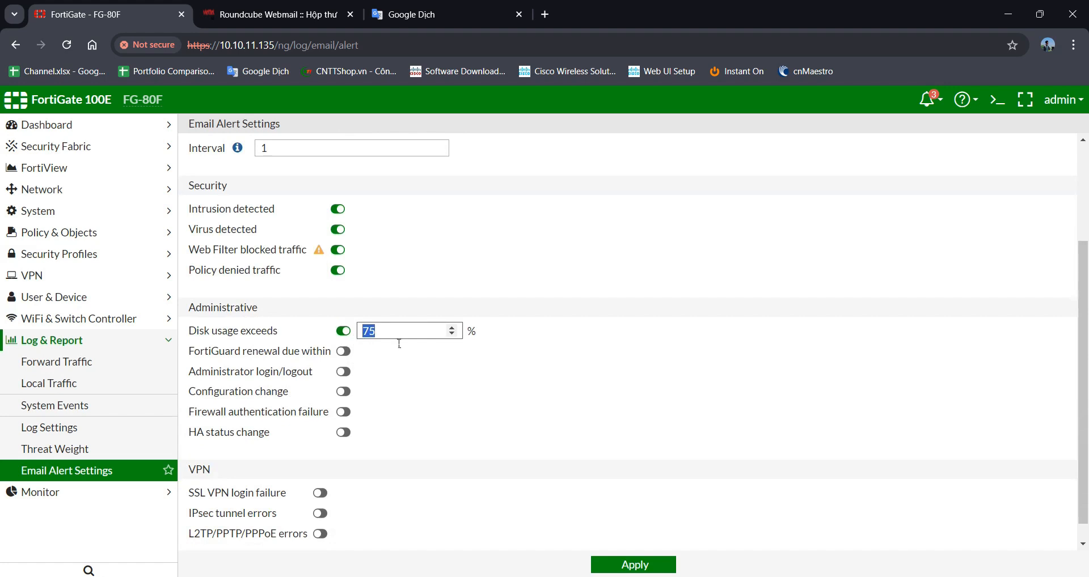
type("80")
left_click(384, 371)
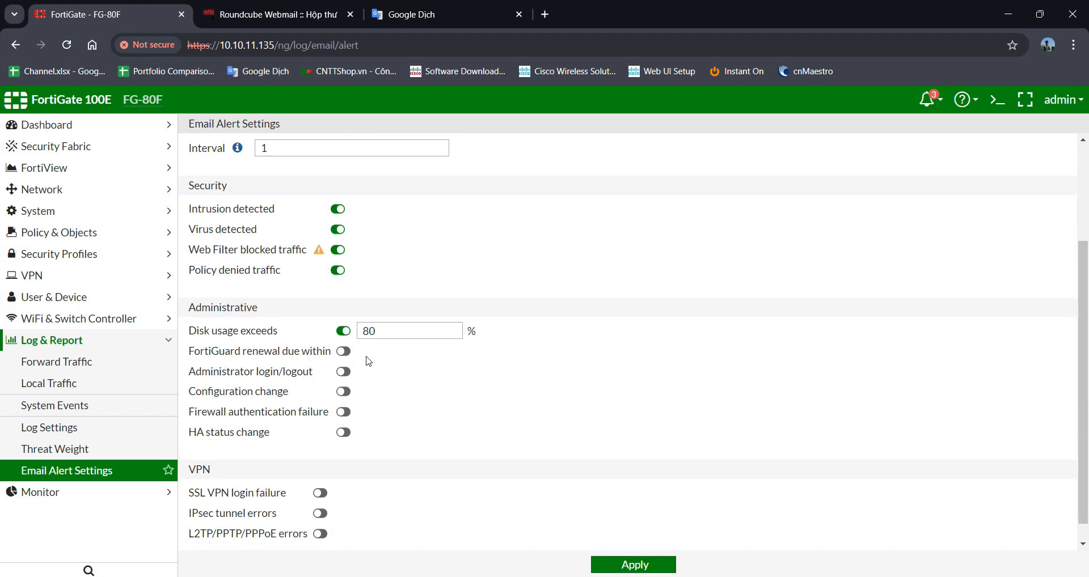
- Enable Administrator login/logout, Configuration change and Firewall authentication failure alerts, then apply
left_click(345, 373)
left_click(344, 392)
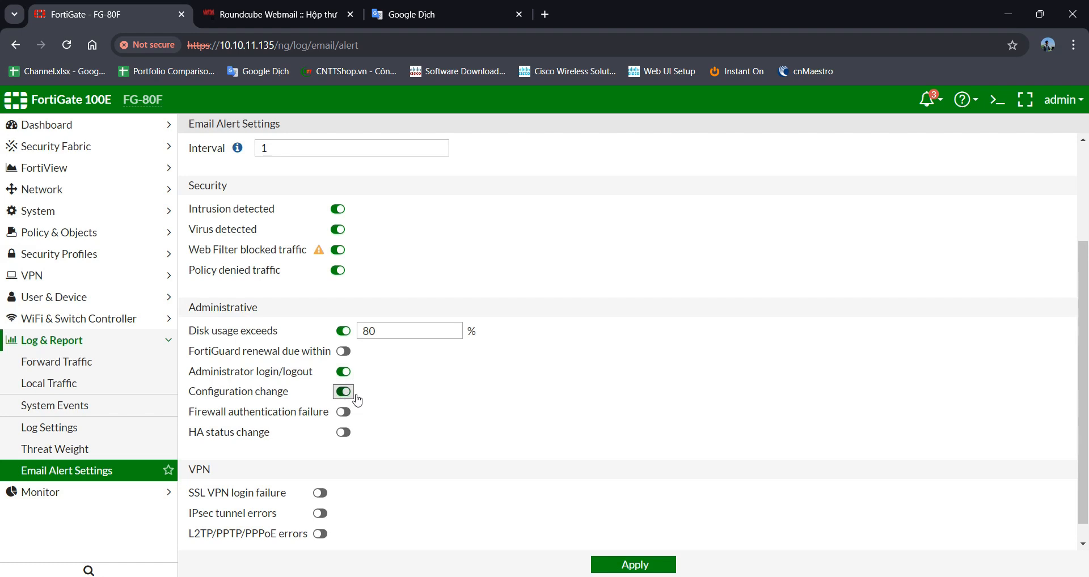
left_click(343, 412)
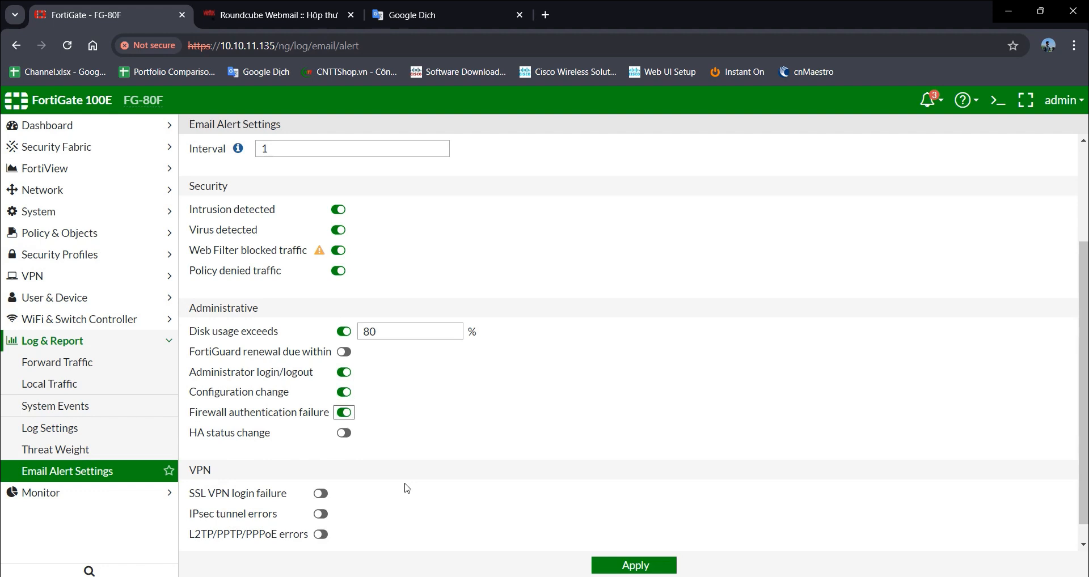
left_click(635, 569)
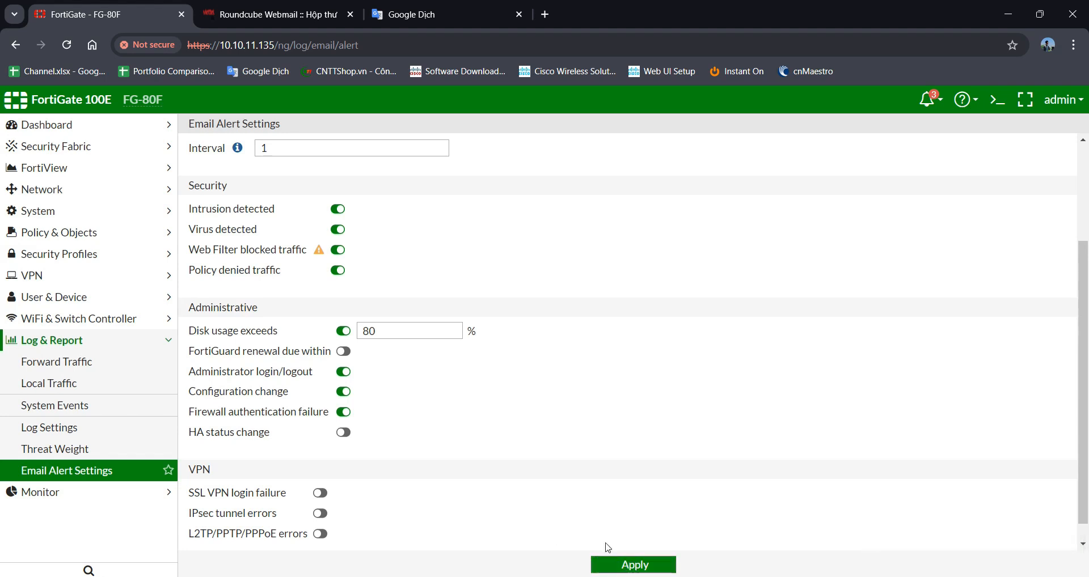
left_click_drag(317, 373, 196, 372)
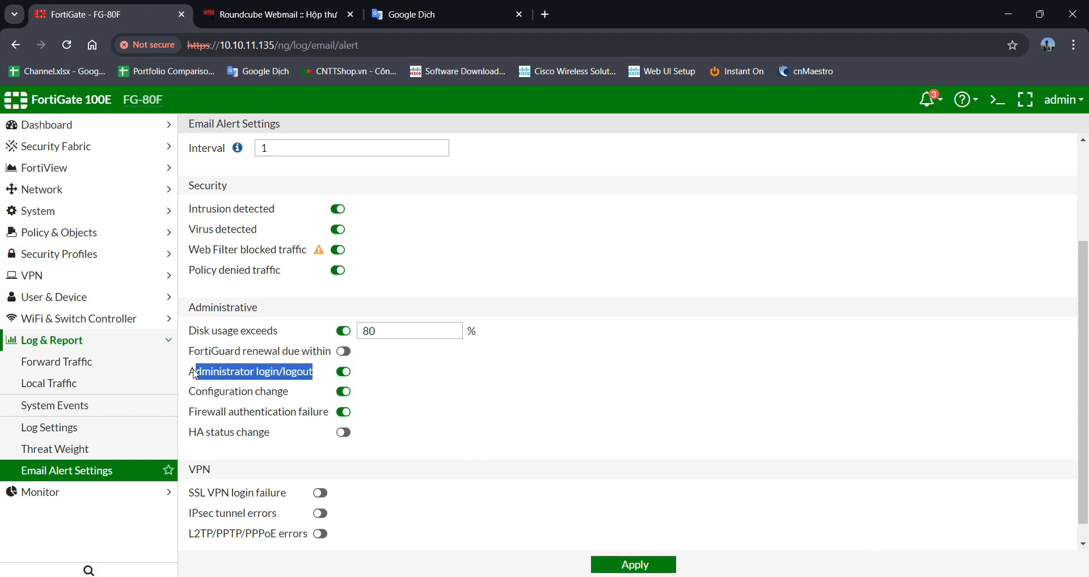
left_click(519, 395)
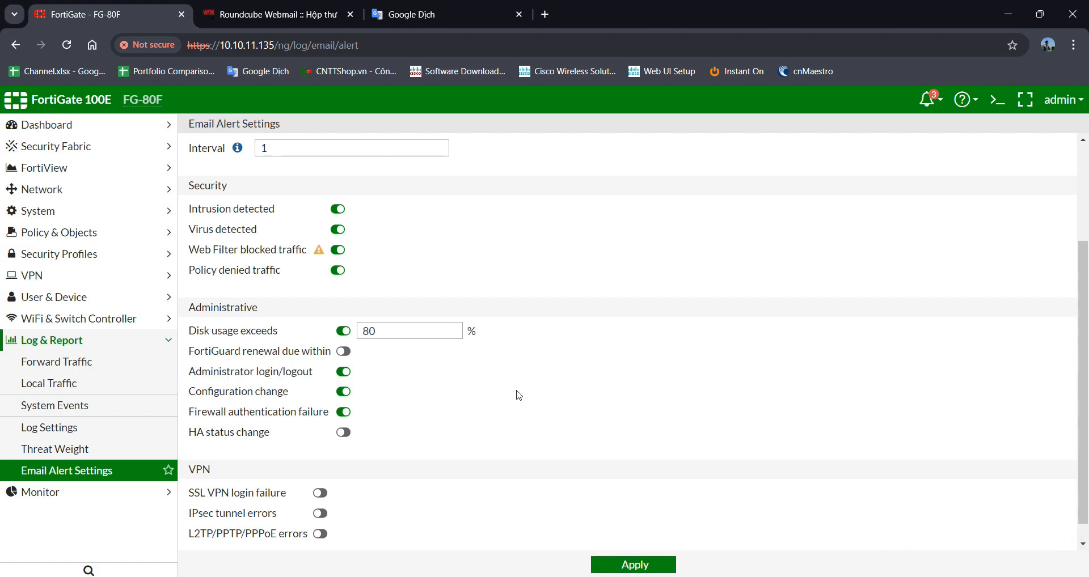
- Log out, sign back in as admin, and choose Later on the password change prompt
left_click(1066, 99)
left_click(1012, 184)
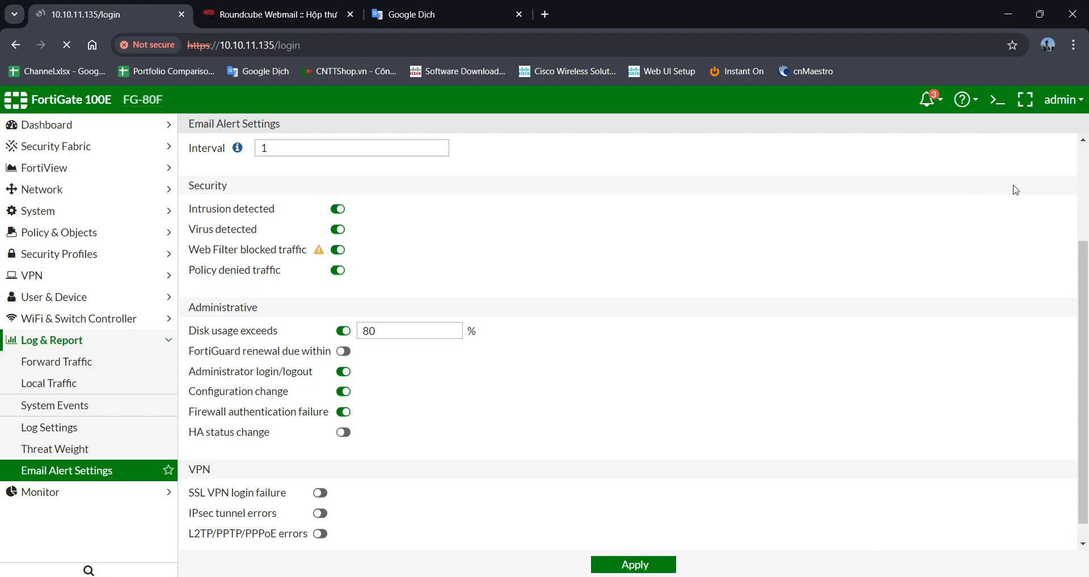
left_click(575, 316)
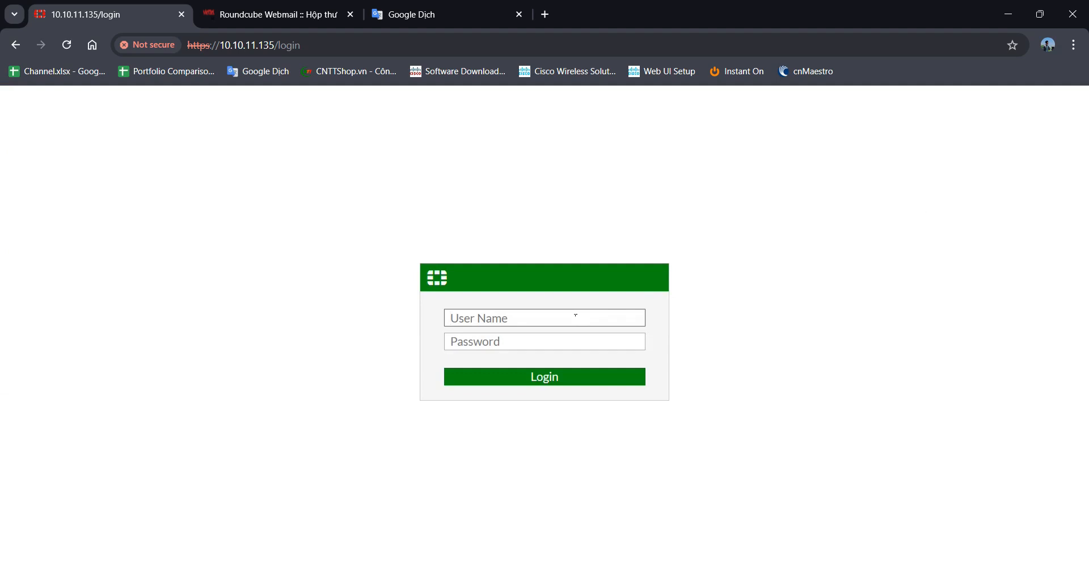
type("admin")
key("Return")
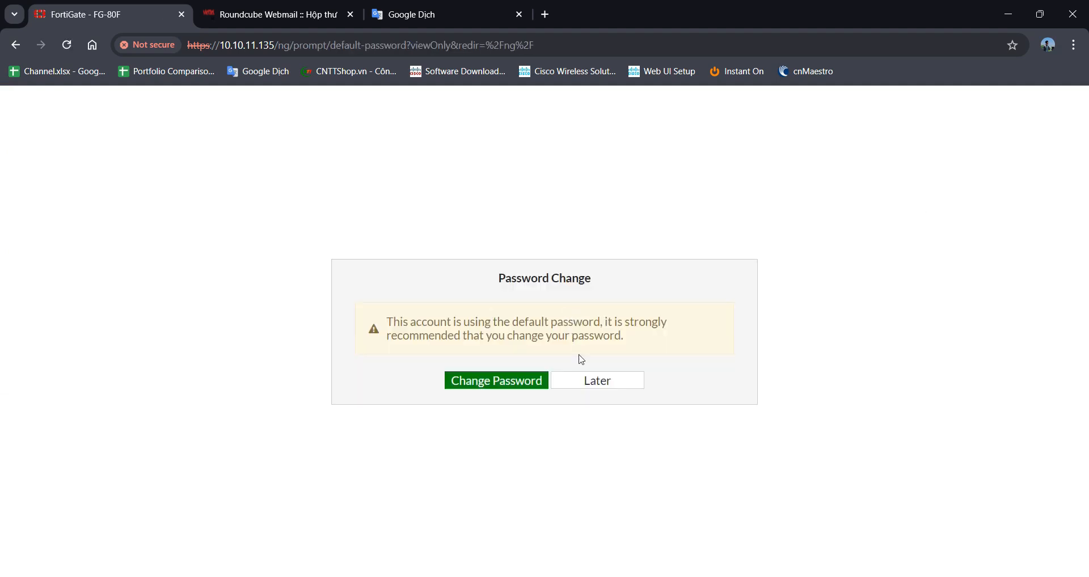
left_click(598, 380)
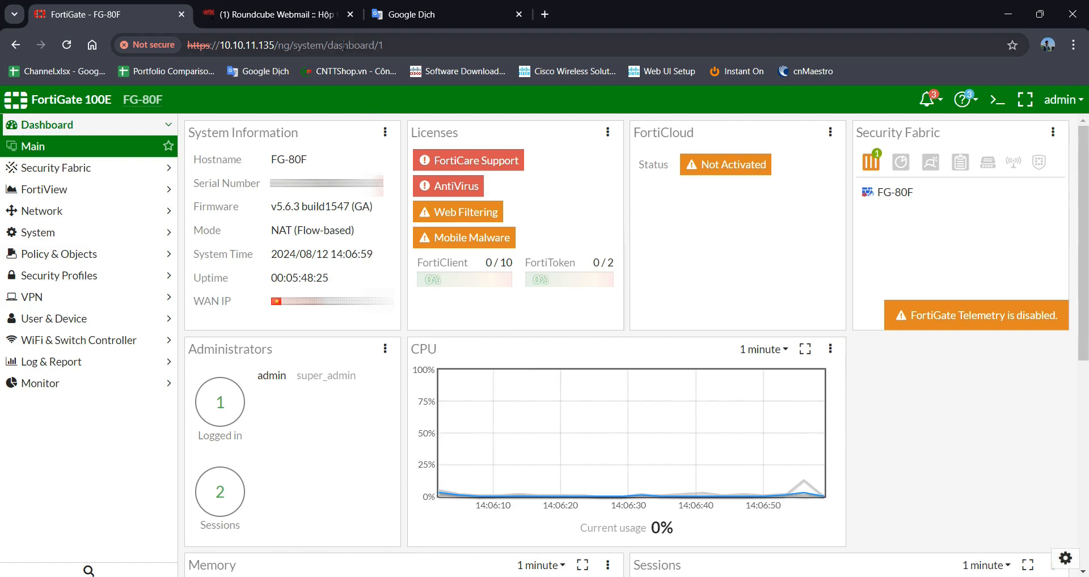
- Open the newest unread alert email in Roundcube and show its full sender, recipient and date details
left_click(284, 21)
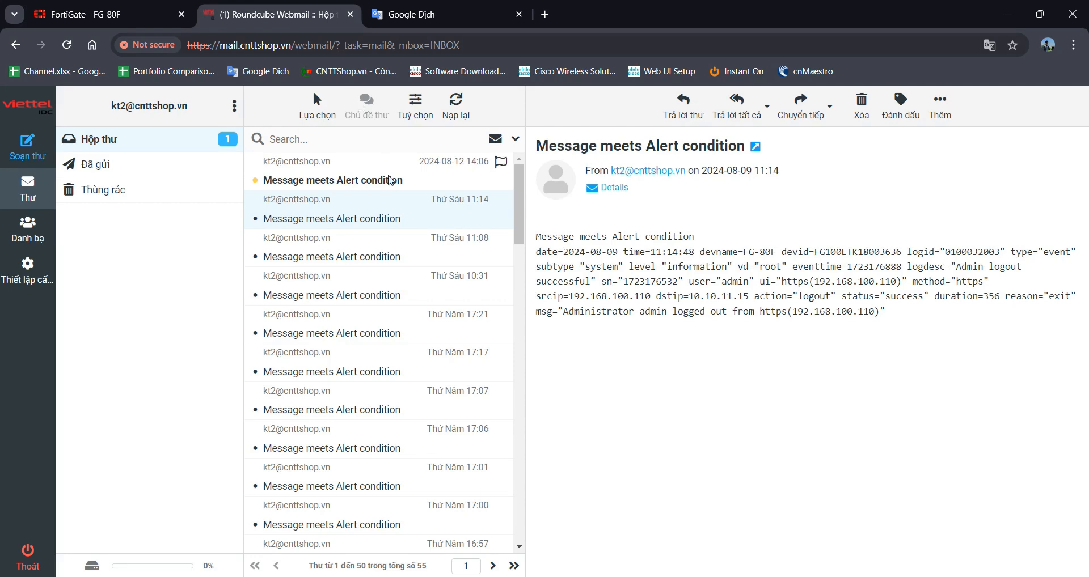
left_click(390, 177)
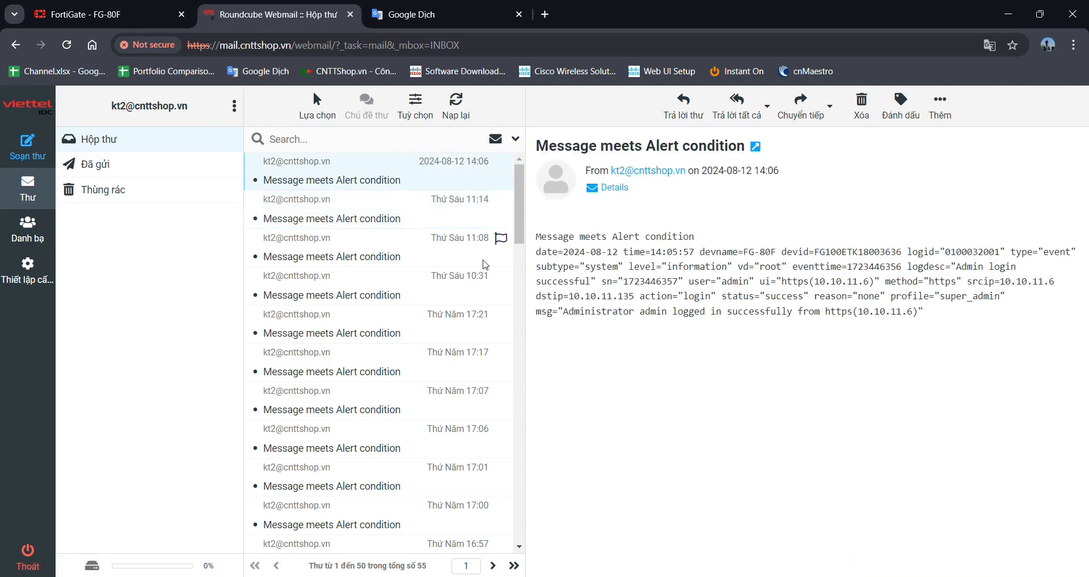
left_click(607, 187)
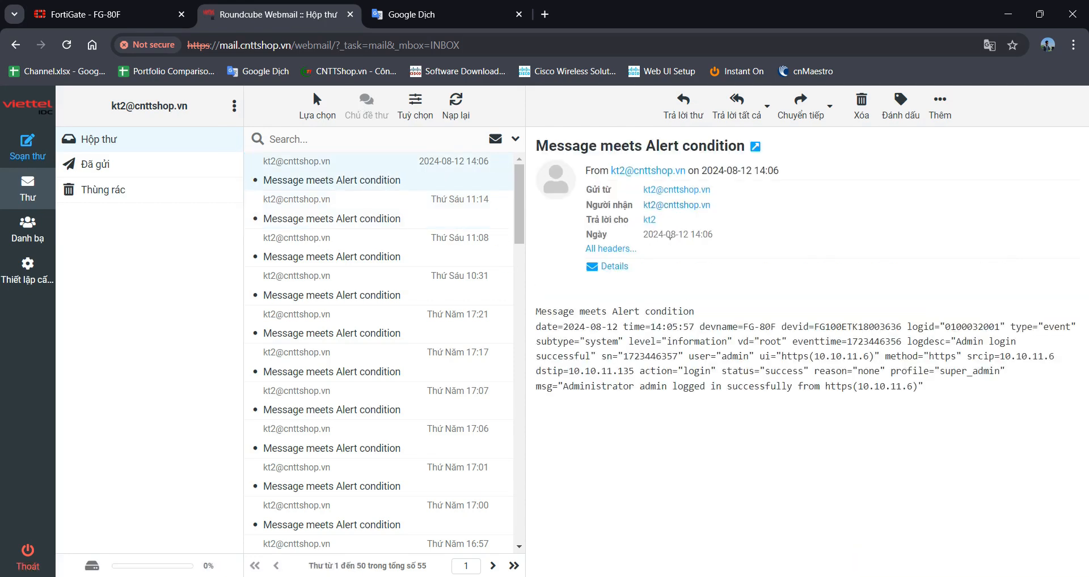
- Highlight the log's date, event type, 'Admin login successful' description, user and source address
left_click_drag(558, 334, 783, 327)
left_click_drag(1044, 329, 736, 346)
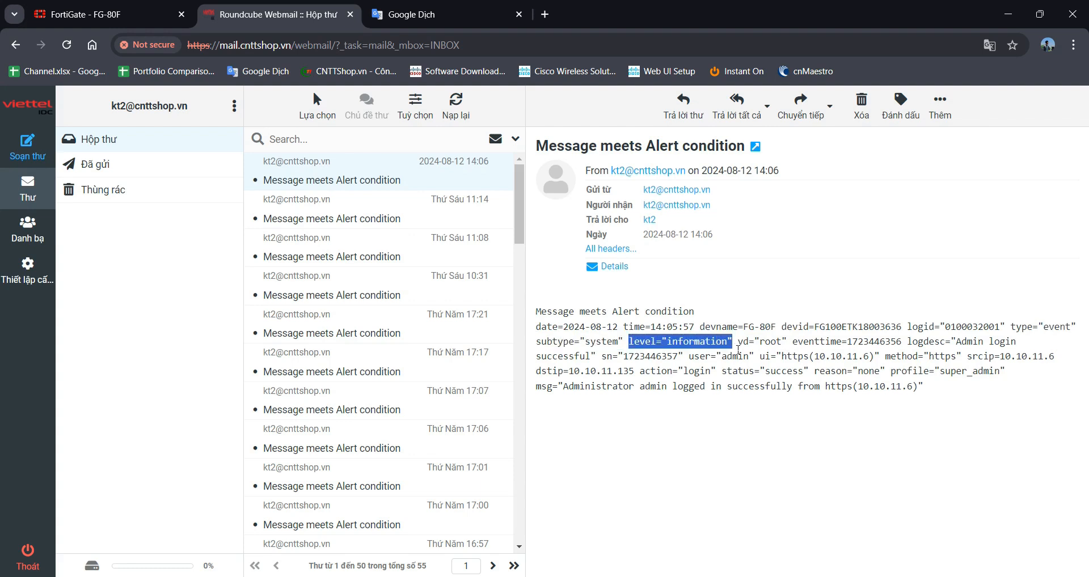
left_click_drag(952, 343, 601, 366)
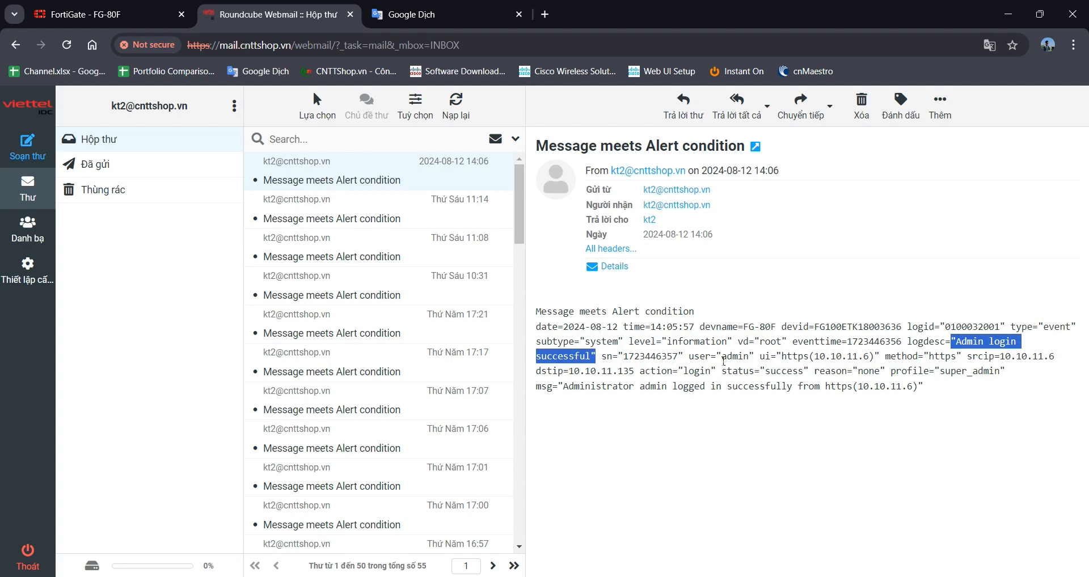
double_click(725, 358)
left_click_drag(783, 356, 882, 357)
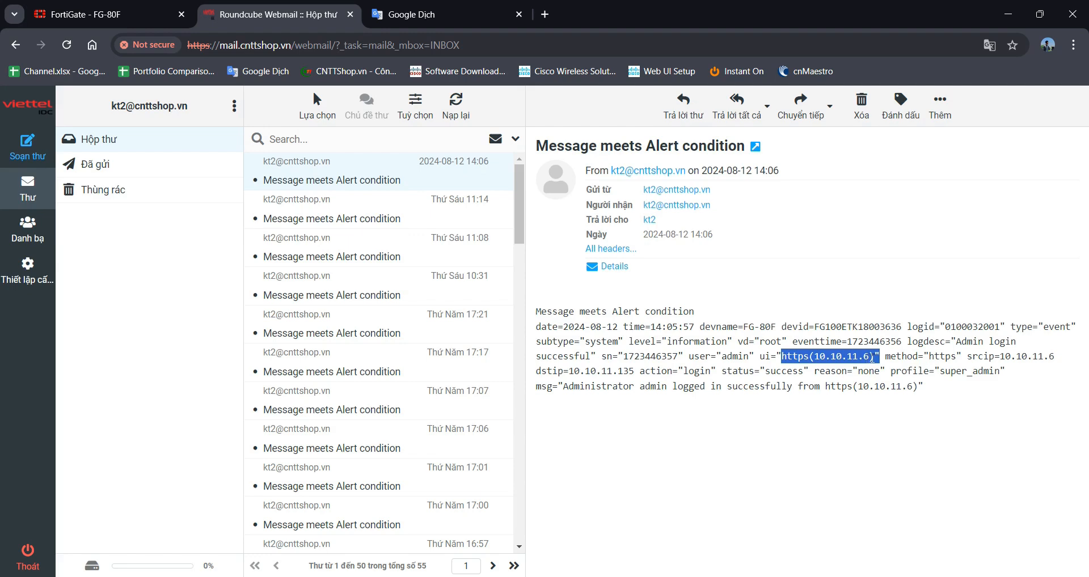
left_click(775, 472)
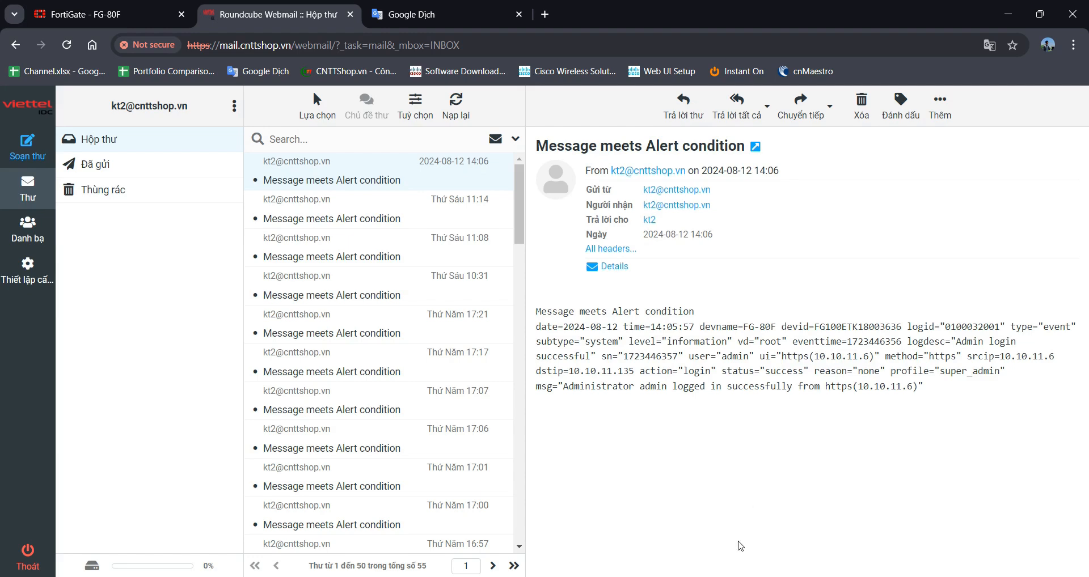
left_click(680, 576)
- Run 'diagnose log alertmail test' on the FortiGate serial console
key("Return")
key("Return")
key("Return")
key("Return")
key("Return")
key("Return")
key("Return")
key("Return")
key("Return")
key("Return")
key("Return")
key("Return")
key("Return")
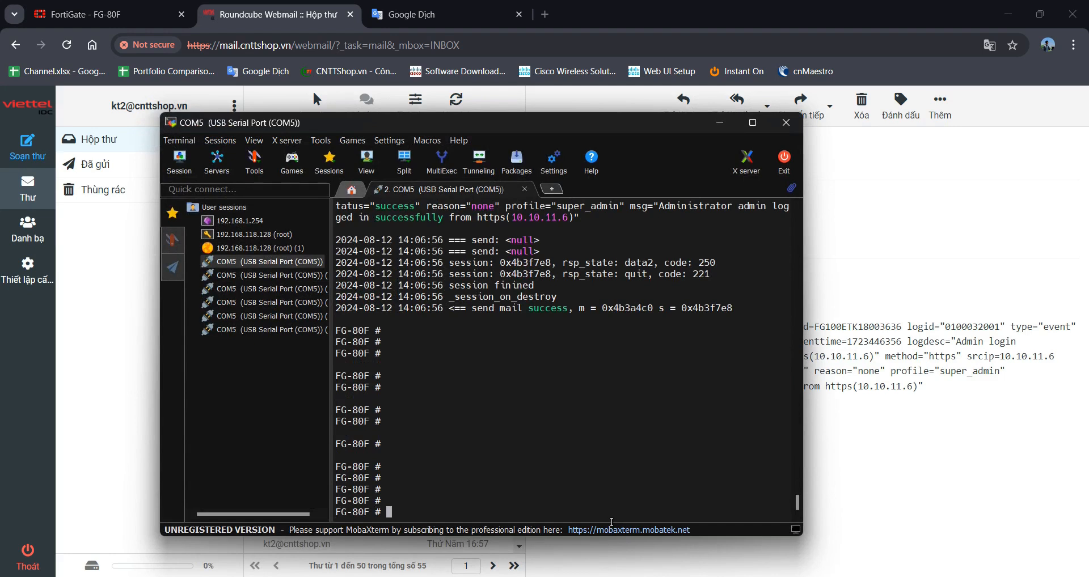
type("diagnose log alert")
key("Tab")
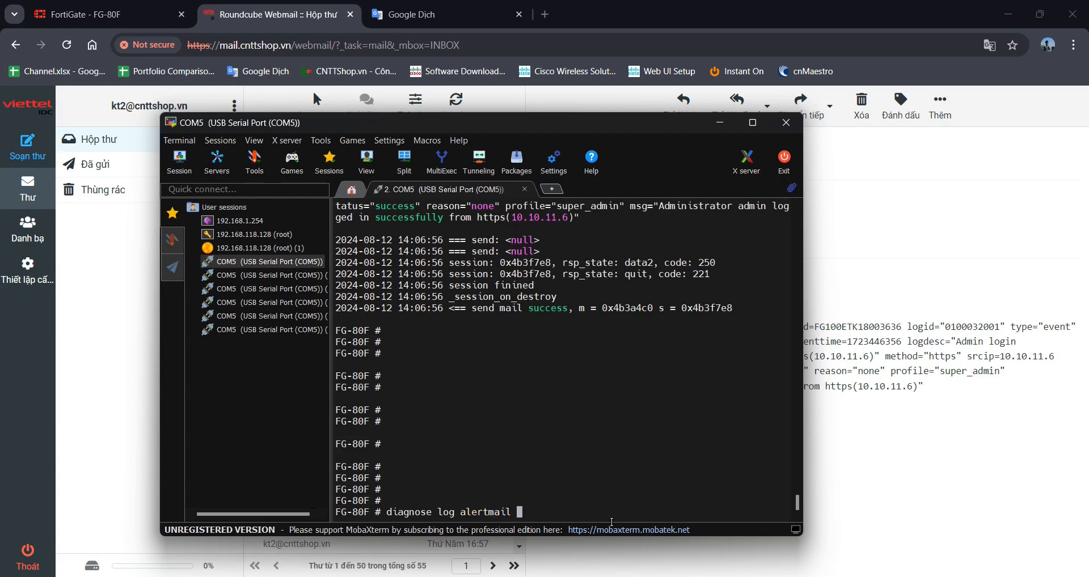
type("test")
key("Return")
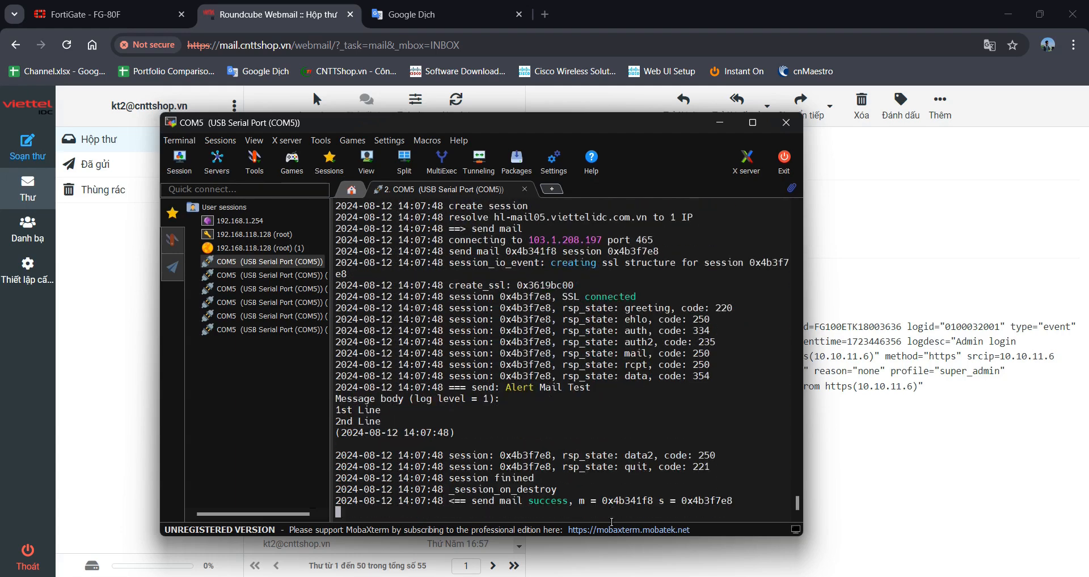
- Confirm the mail server details, SSL connected and 'send mail success' in the output, then minimize MobaXterm
scroll(587, 477, "up", 6)
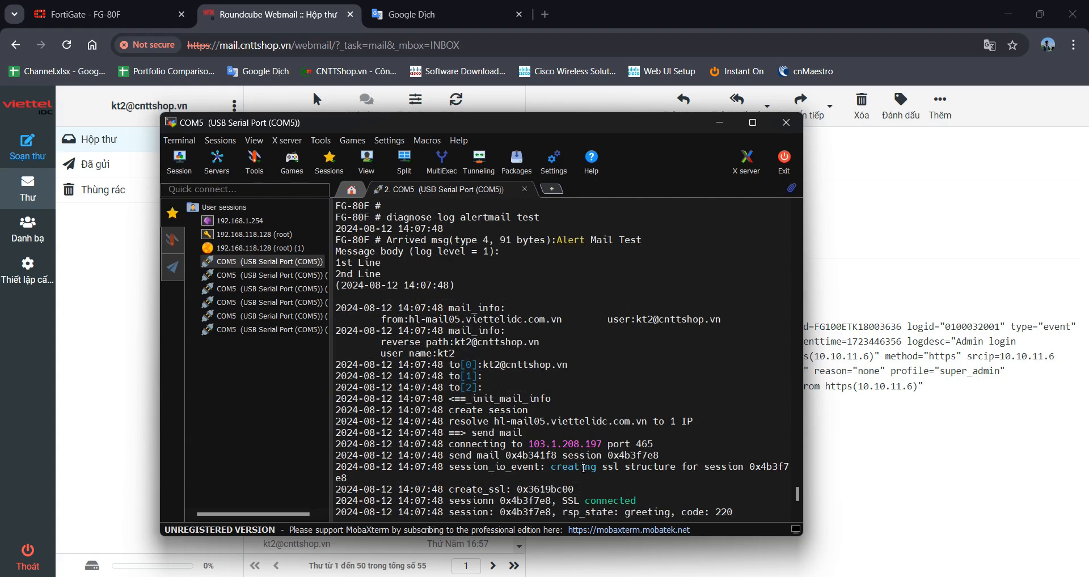
left_click_drag(377, 324, 381, 353)
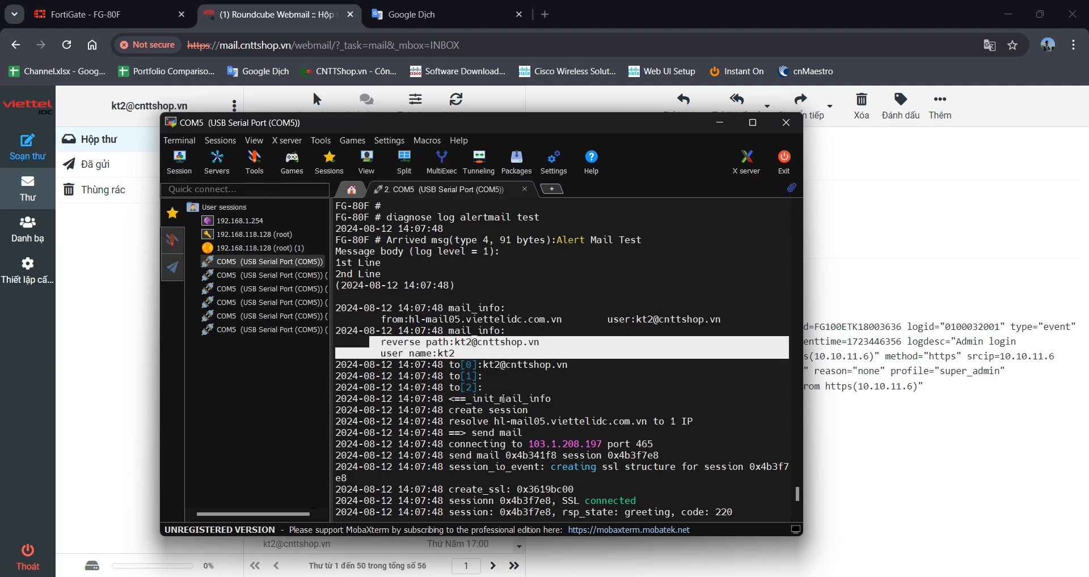
left_click_drag(619, 434, 557, 434)
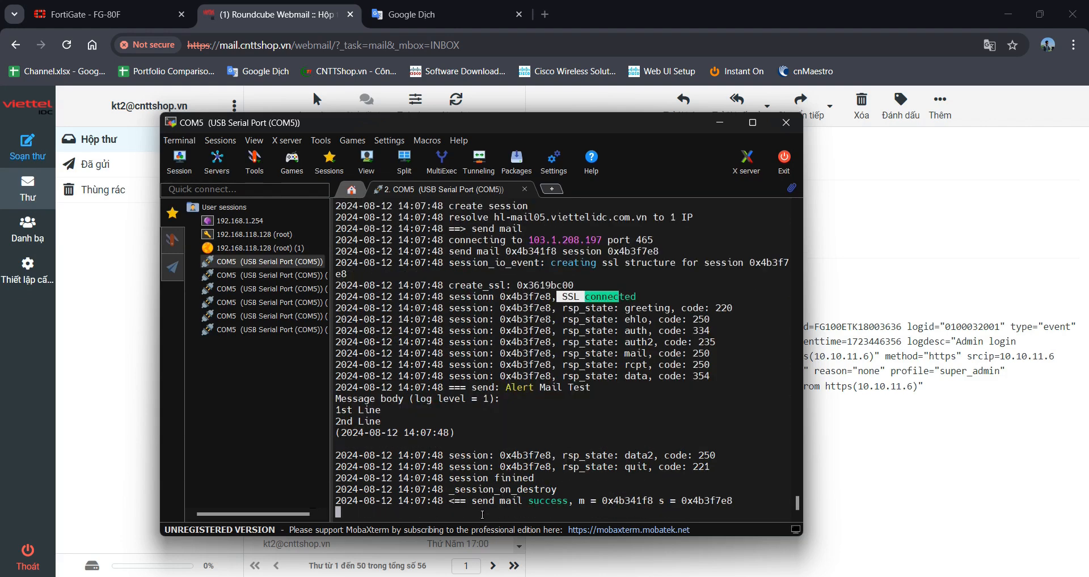
left_click_drag(471, 500, 576, 513)
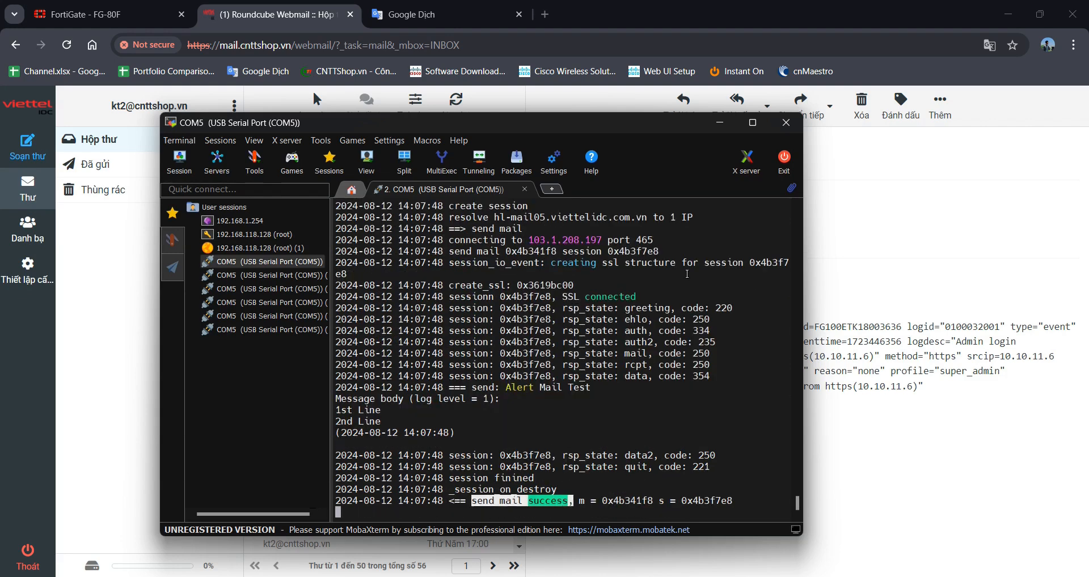
left_click(720, 123)
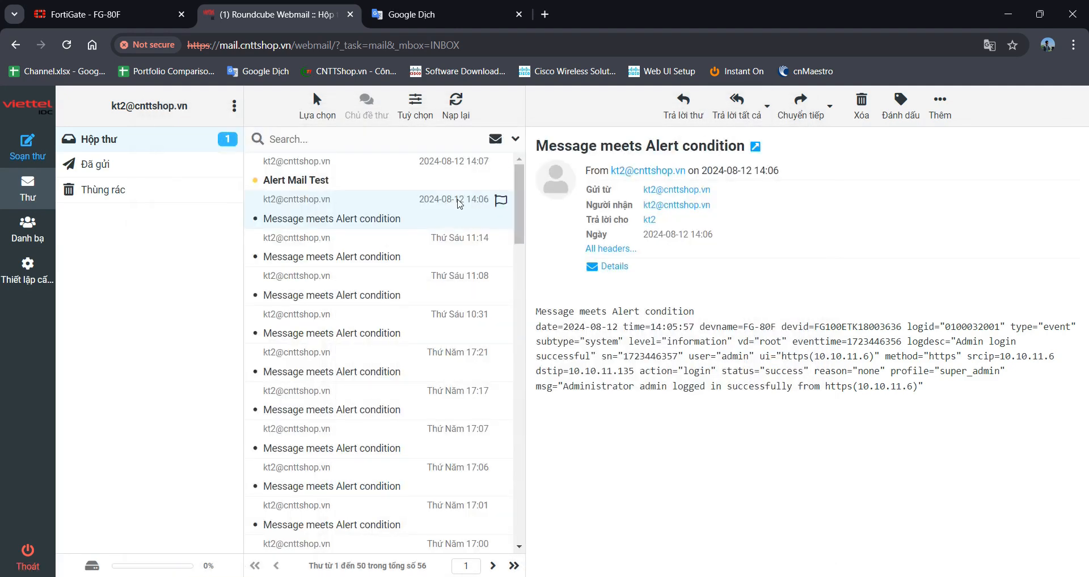
- Read the received Alert Mail Test message in Roundcube, then return to the FortiGate dashboard tab
left_click(400, 180)
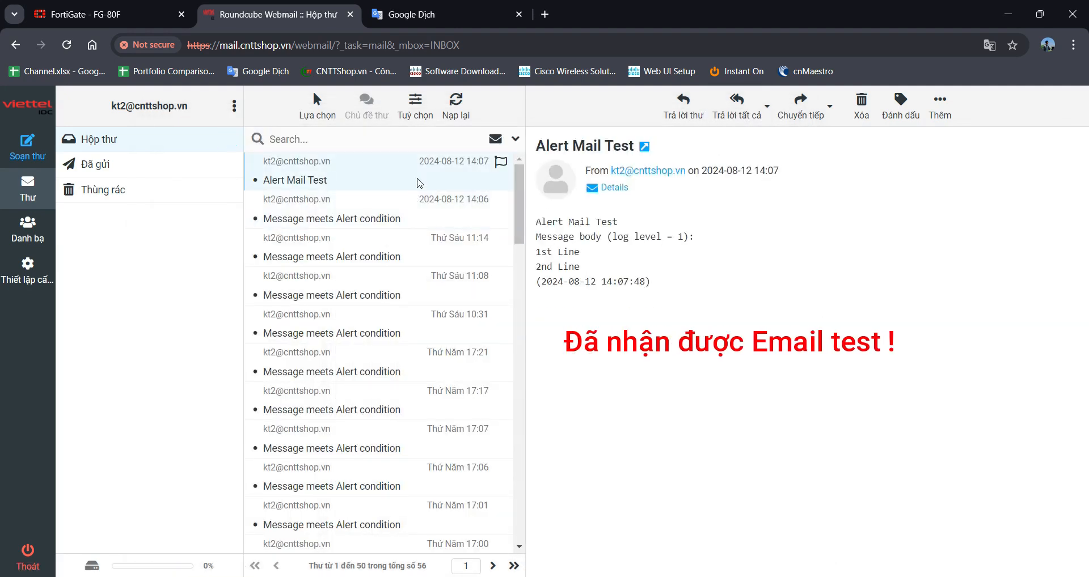
left_click_drag(539, 222, 628, 237)
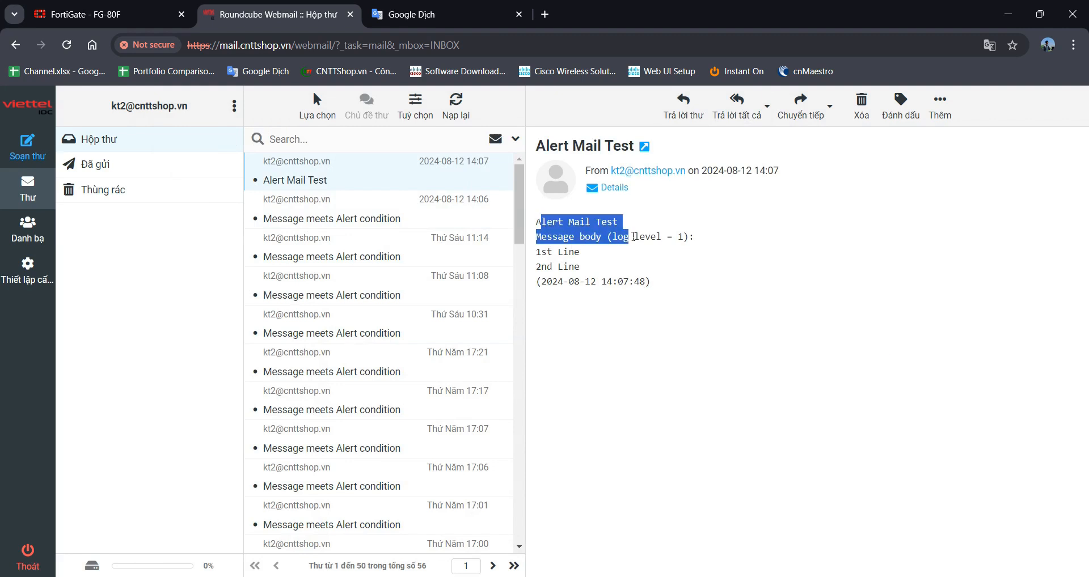
left_click(733, 313)
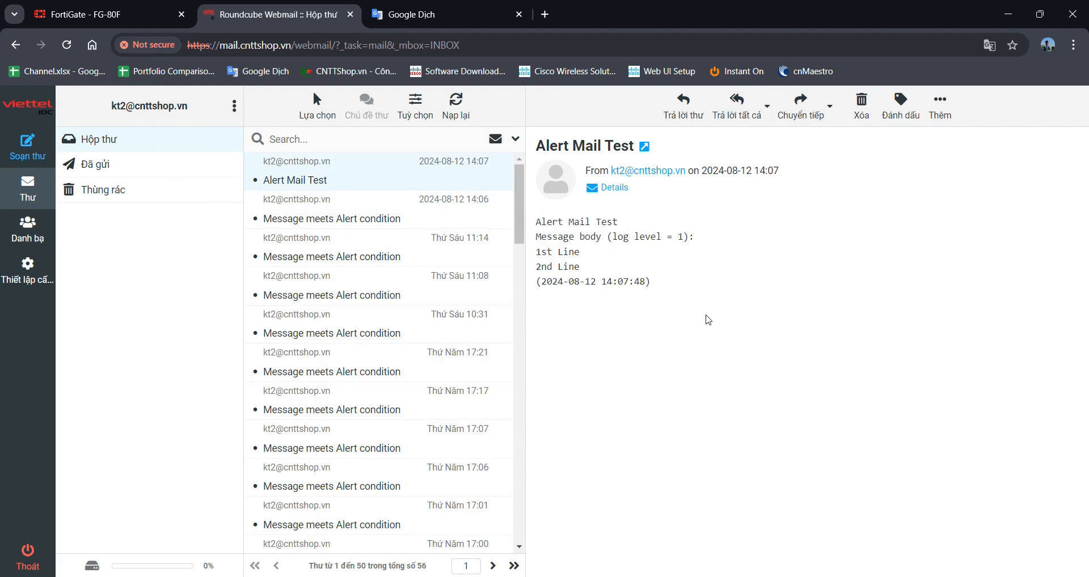
left_click(98, 6)
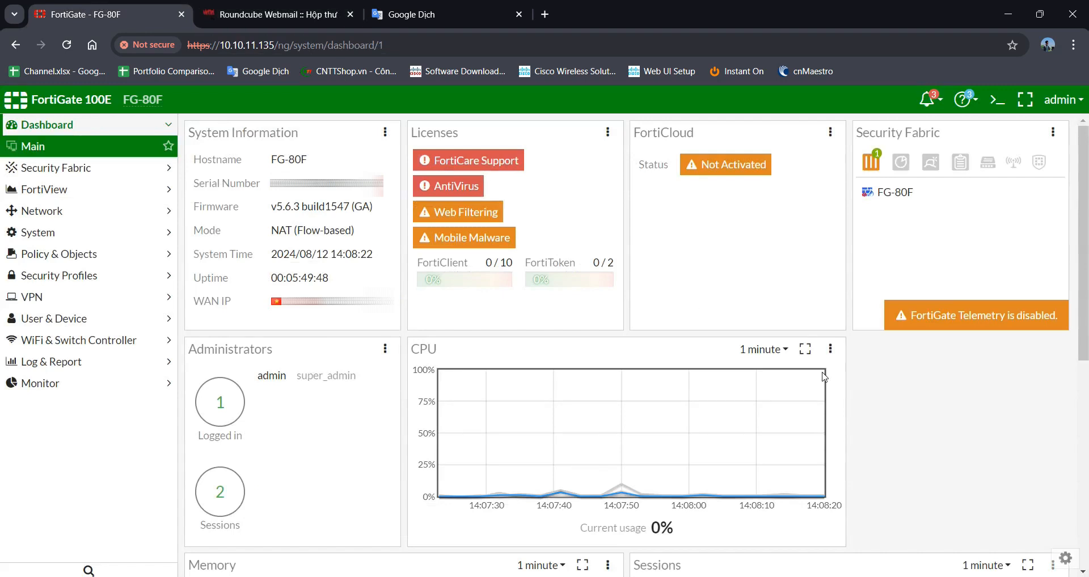